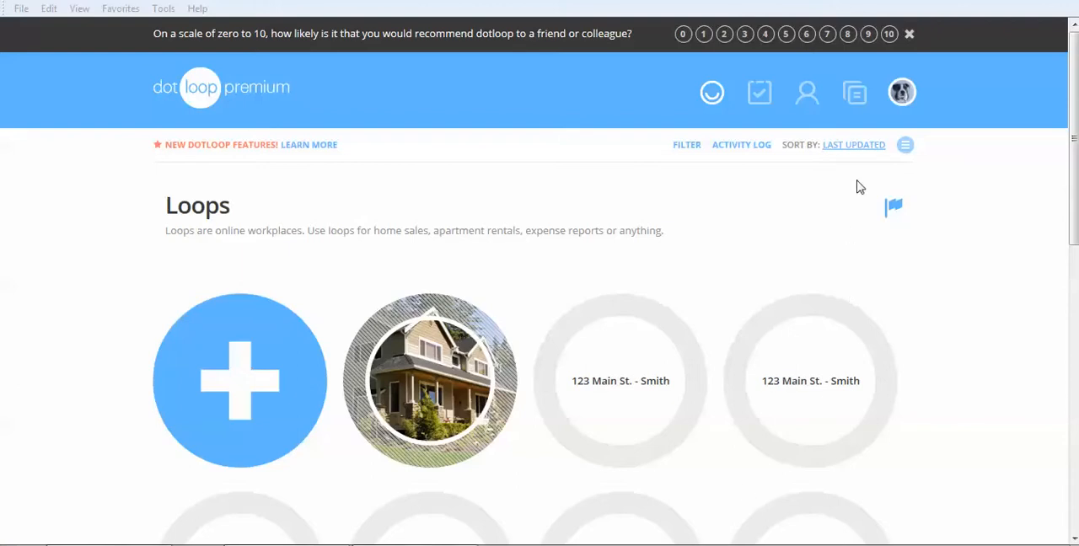
Create a new folder in Templates, named with the account owner's first name in possessive form followed by "Interactive Documents"
{"action": "left_click", "coordinate": [856, 99]}
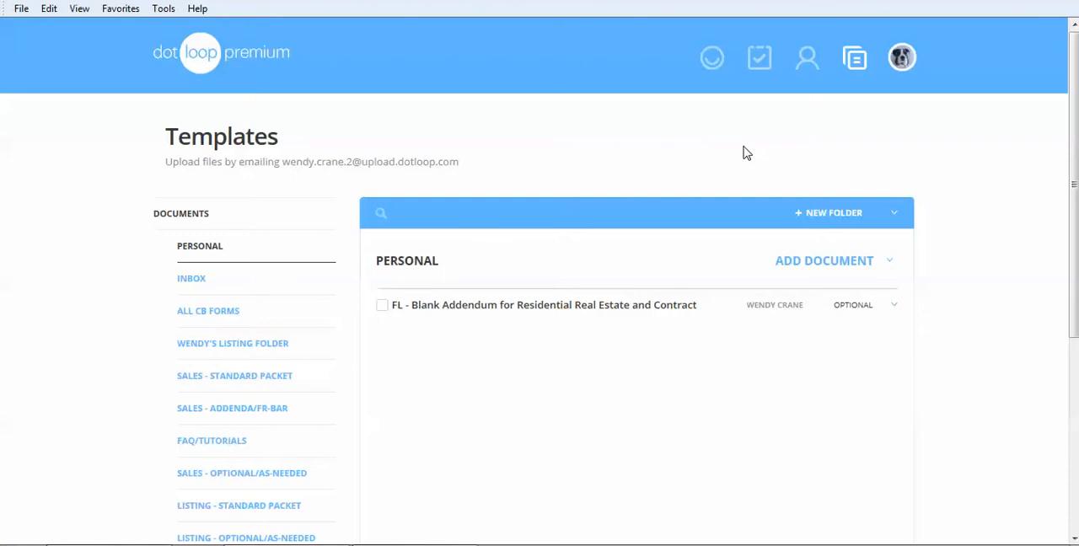
{"action": "left_click", "coordinate": [819, 220]}
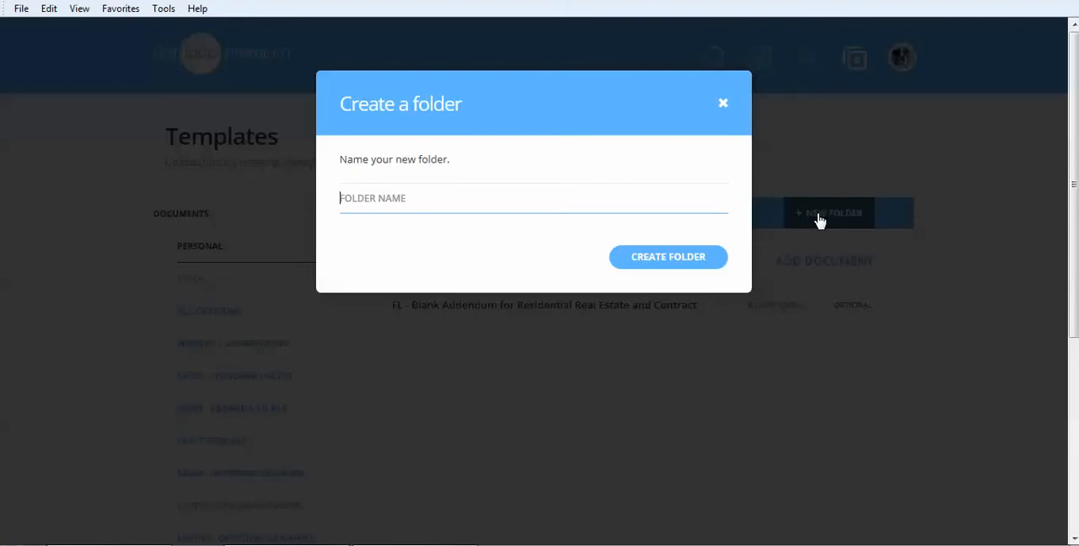
{"action": "type", "text": "Wendy's Interactive Documents"}
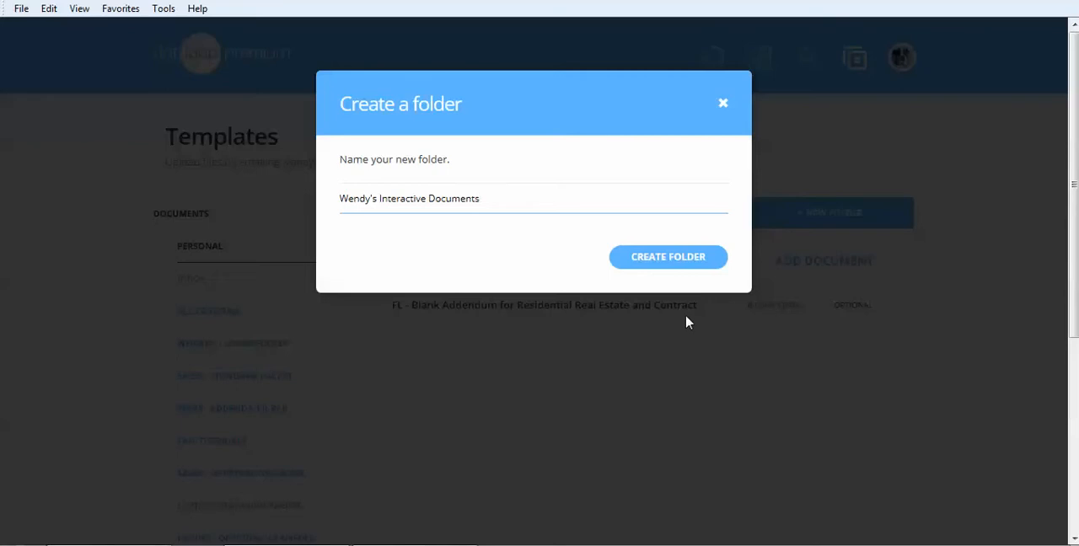
{"action": "left_click", "coordinate": [674, 267]}
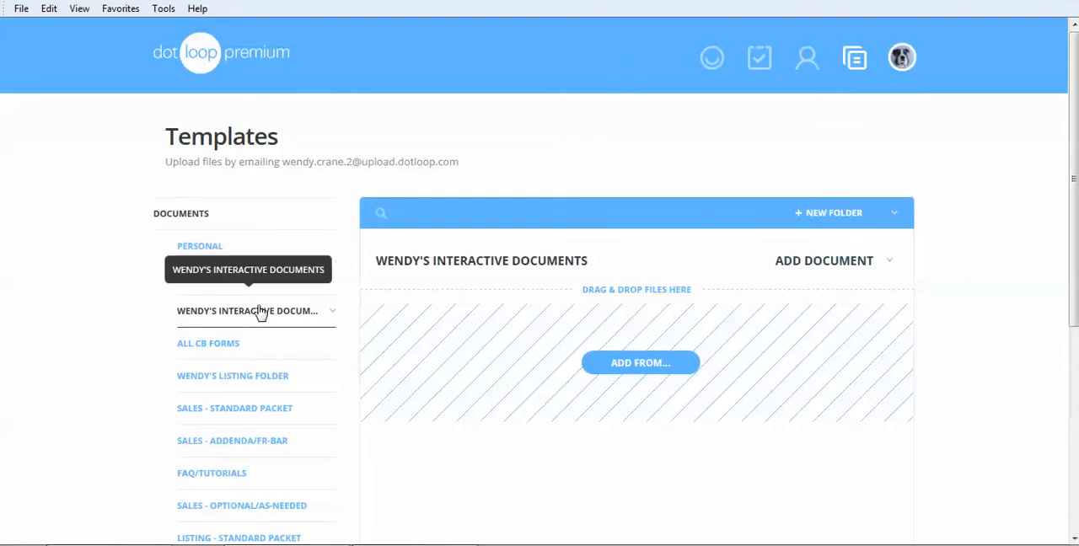
Upload Change Form.pdf from the computer's Desktop folder "Video Tutorial Docs" into the new, empty template folder
{"action": "left_click", "coordinate": [632, 366]}
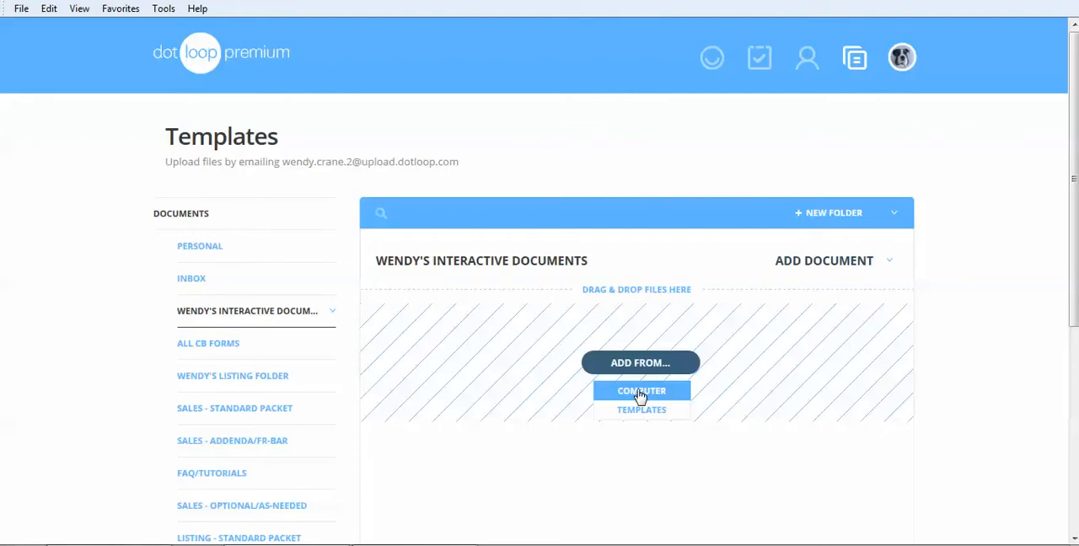
{"action": "left_click", "coordinate": [641, 391]}
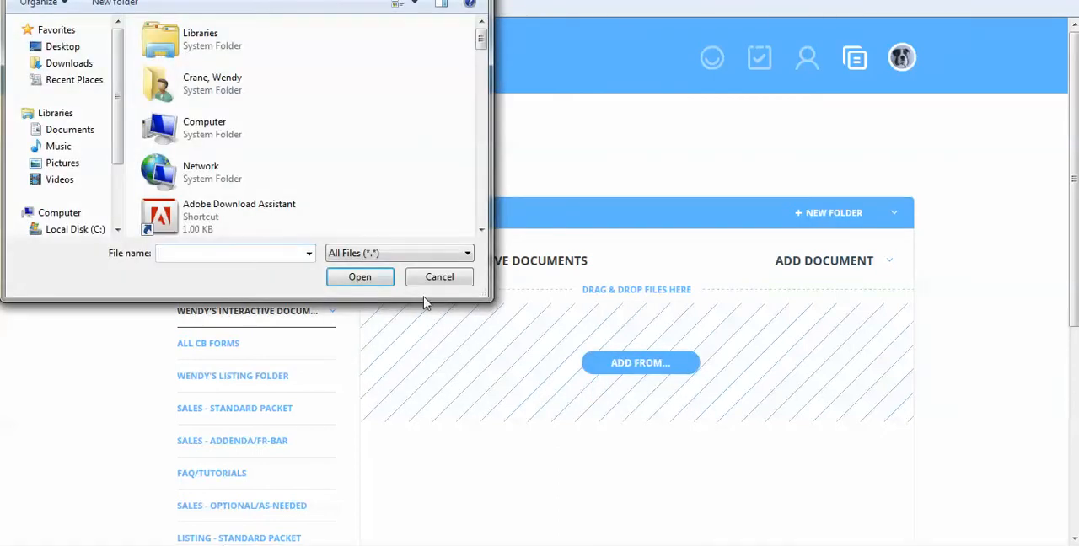
{"action": "left_click", "coordinate": [63, 46]}
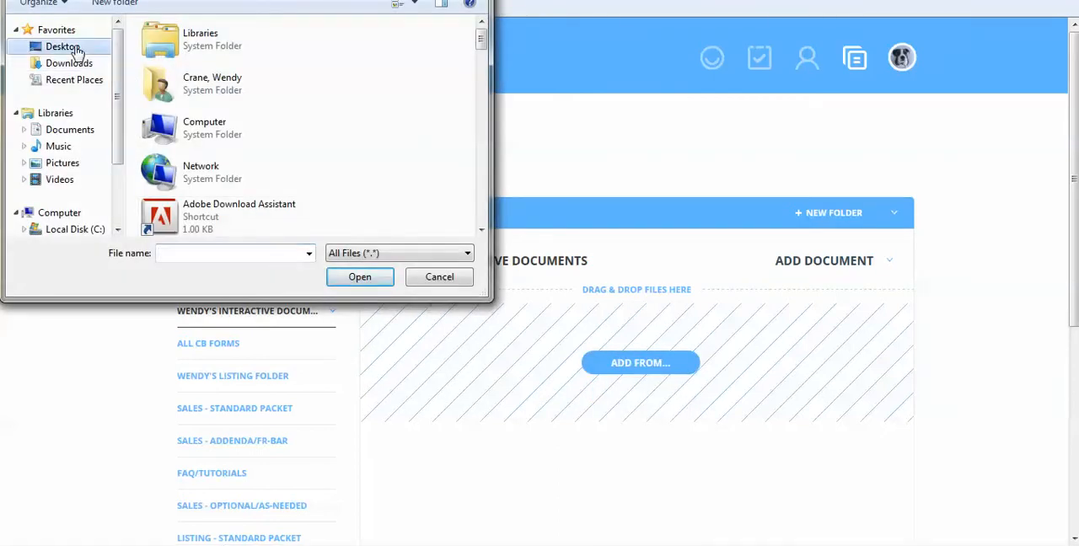
{"action": "left_click_drag", "start_coordinate": [481, 38], "coordinate": [484, 196]}
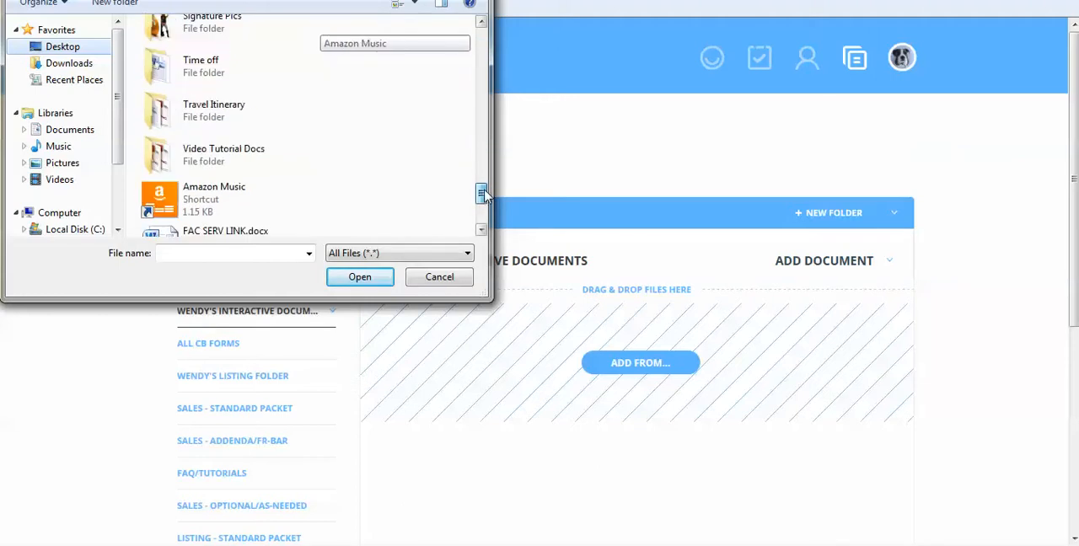
{"action": "double_click", "coordinate": [241, 153]}
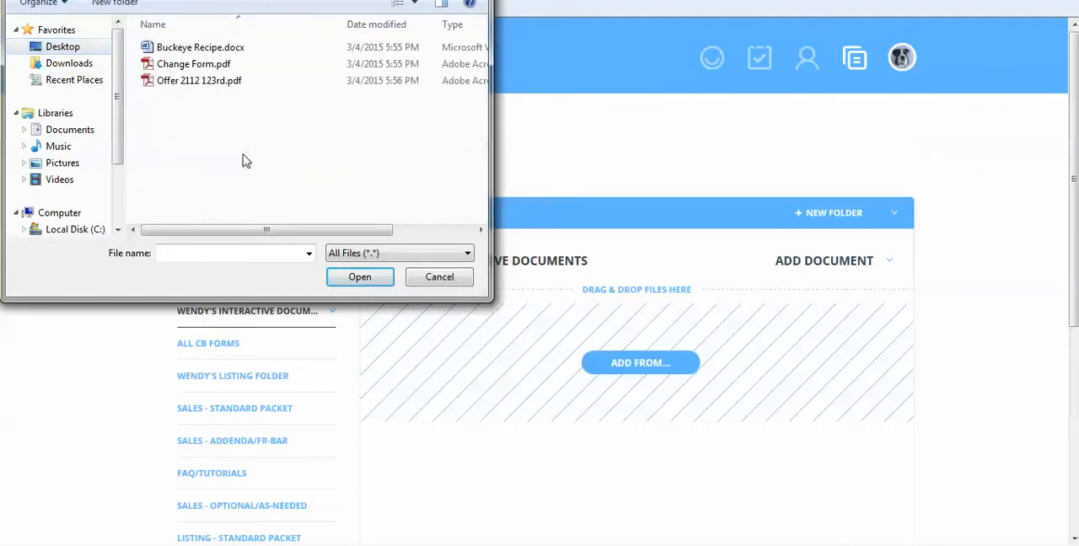
{"action": "left_click", "coordinate": [217, 68]}
{"action": "double_click", "coordinate": [216, 67]}
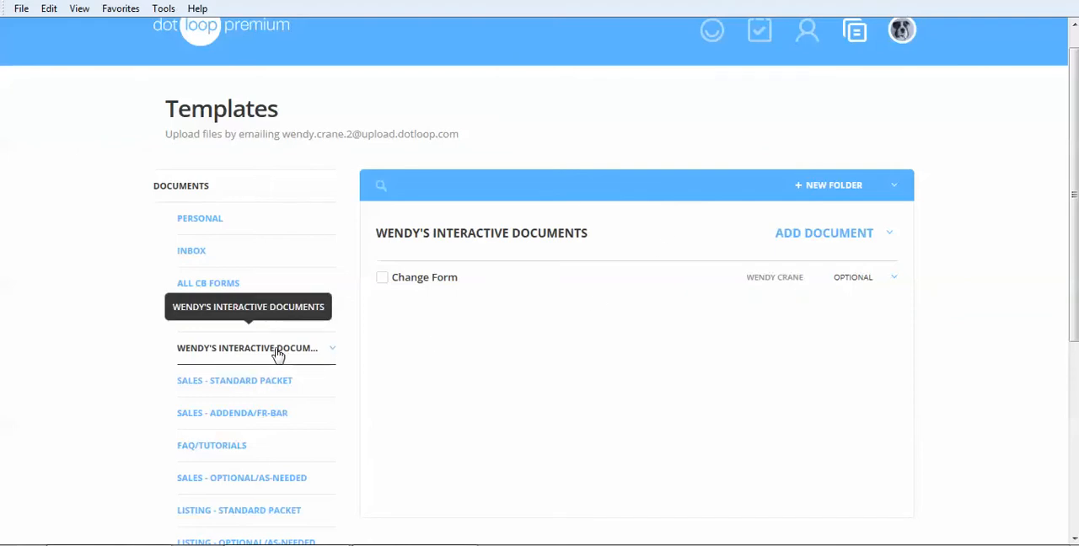
Open the Change Form document in the editor and review its blanks, checkboxes and signature lines
{"action": "left_click", "coordinate": [425, 278]}
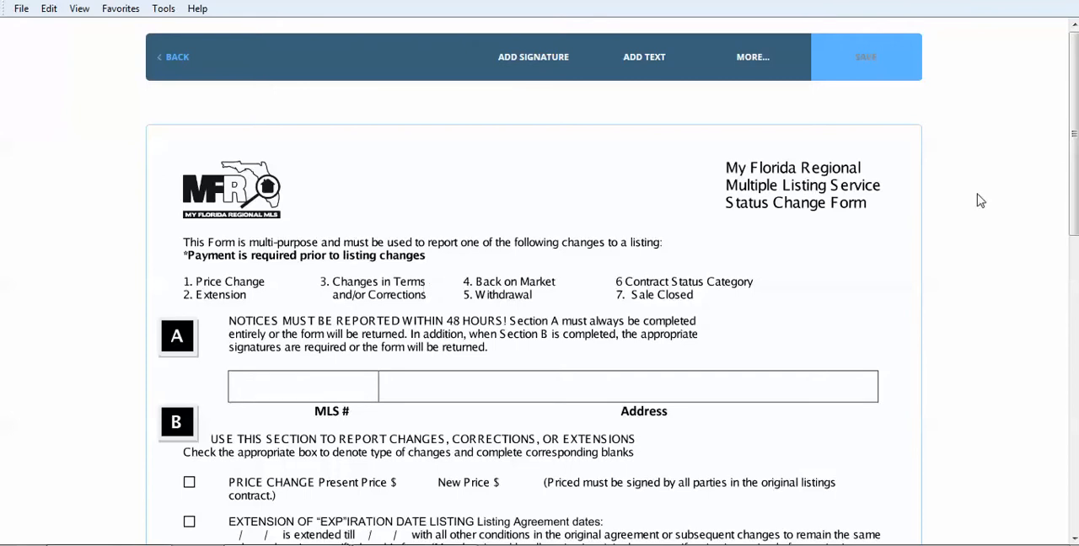
{"action": "scroll", "coordinate": [1073, 126], "scroll_direction": "down", "scroll_amount": 2}
{"action": "scroll", "coordinate": [539, 312], "scroll_direction": "down", "scroll_amount": 6}
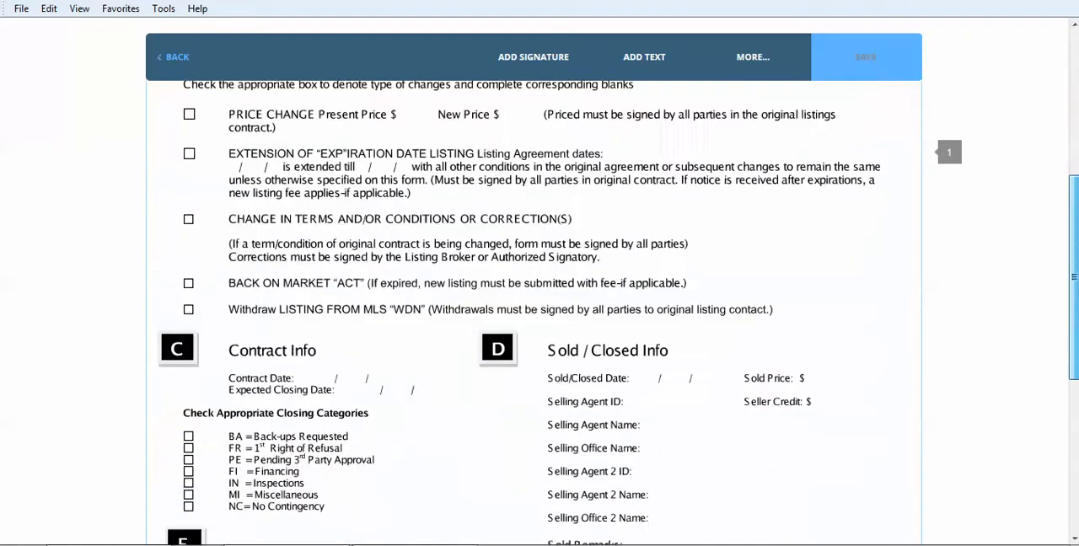
{"action": "scroll", "coordinate": [540, 312], "scroll_direction": "up", "scroll_amount": 10}
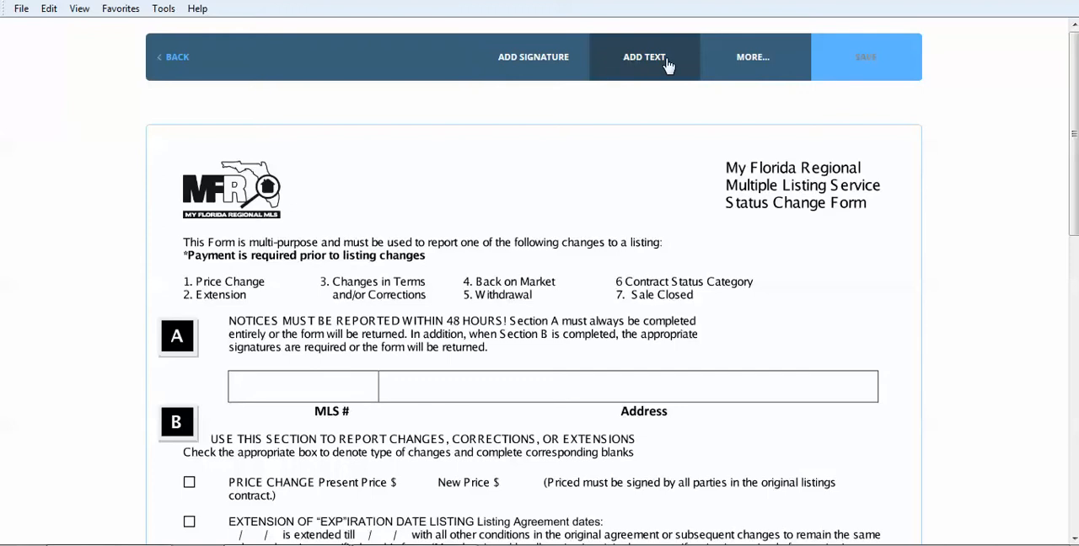
{"action": "mouse_move", "coordinate": [754, 68]}
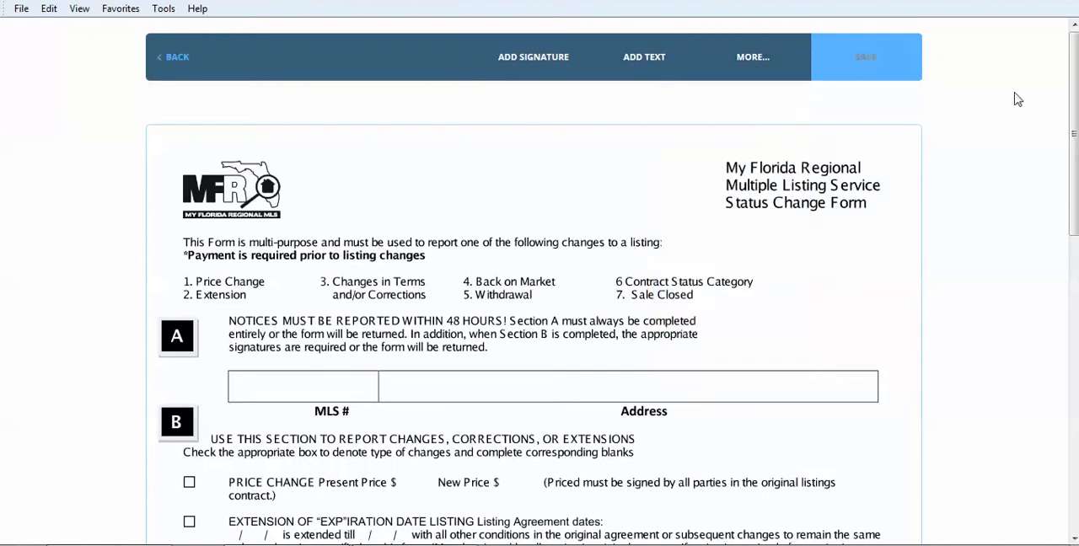
{"action": "left_click_drag", "start_coordinate": [1075, 70], "coordinate": [1075, 361]}
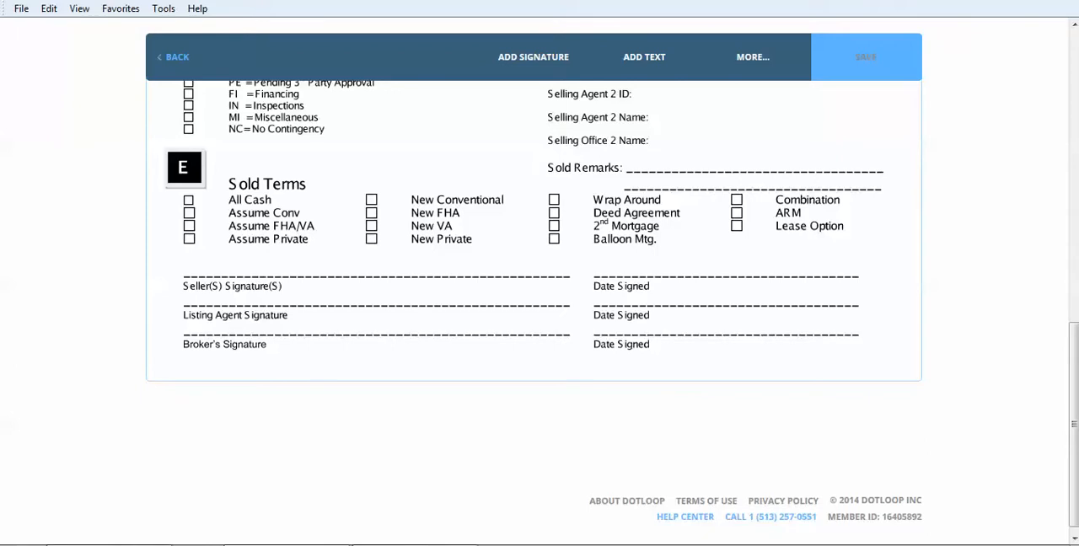
{"action": "left_click_drag", "start_coordinate": [1073, 424], "coordinate": [1073, 132]}
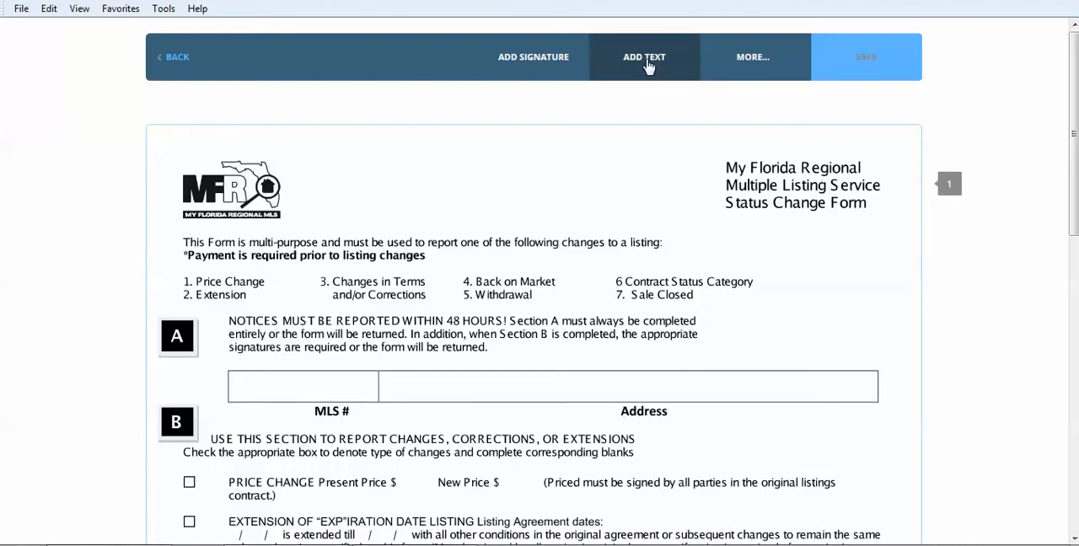
Add one text field over the MLS # box and another over the Address box, enlarging each to fill its box
{"action": "left_click", "coordinate": [646, 60]}
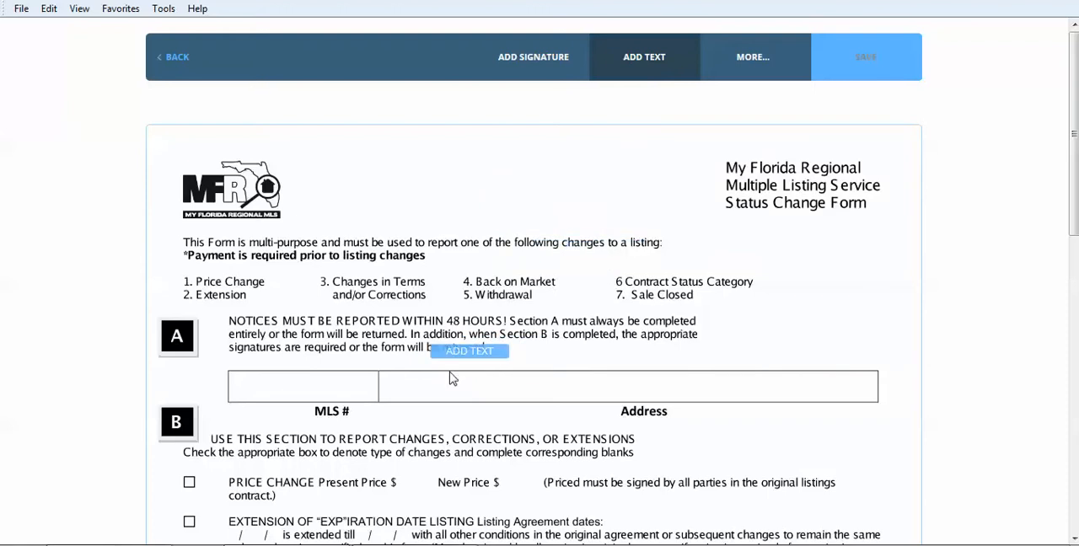
{"action": "left_click", "coordinate": [267, 389]}
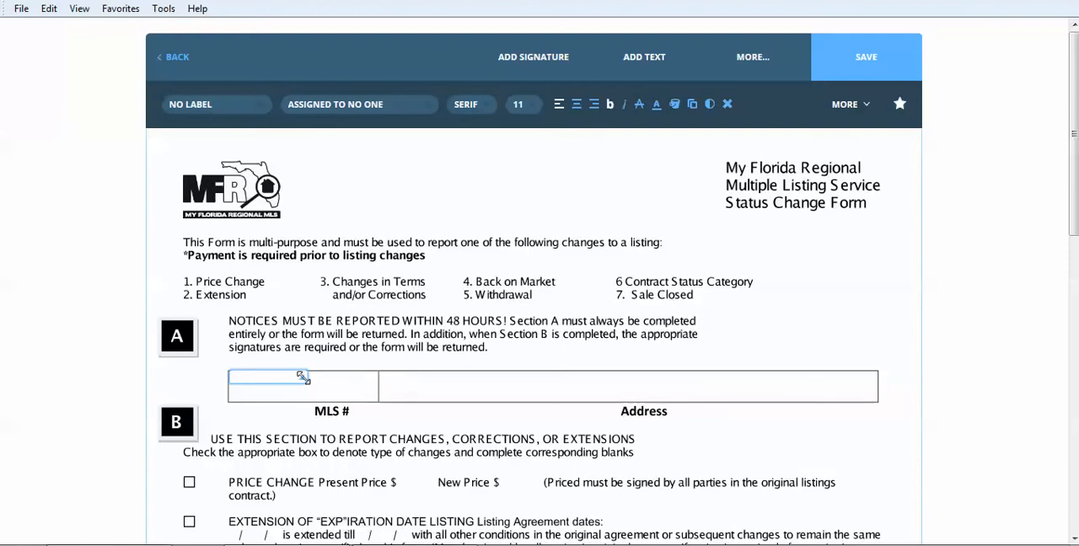
{"action": "left_click_drag", "start_coordinate": [303, 378], "coordinate": [374, 400]}
{"action": "left_click", "coordinate": [658, 102]}
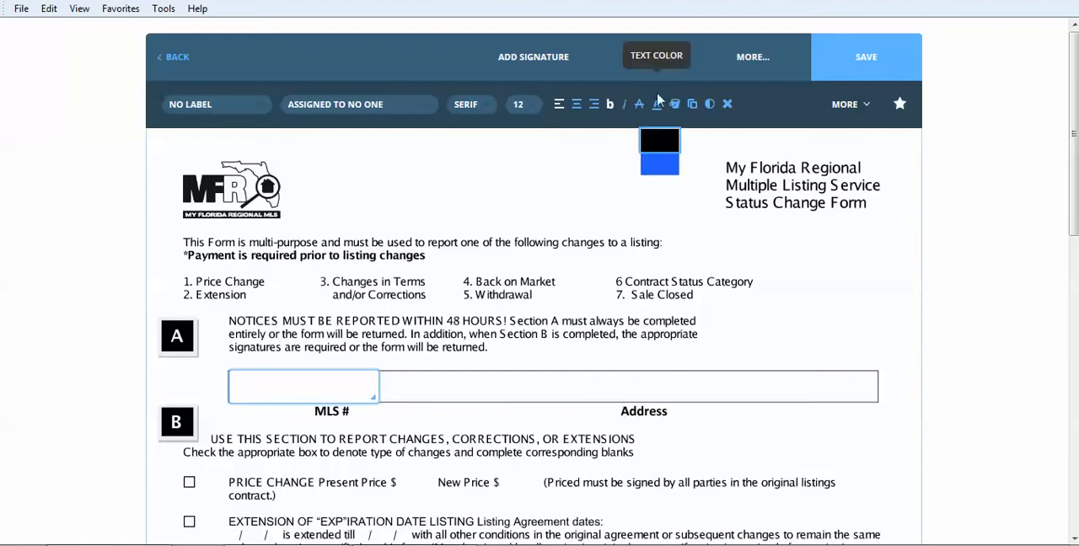
{"action": "left_click", "coordinate": [653, 59]}
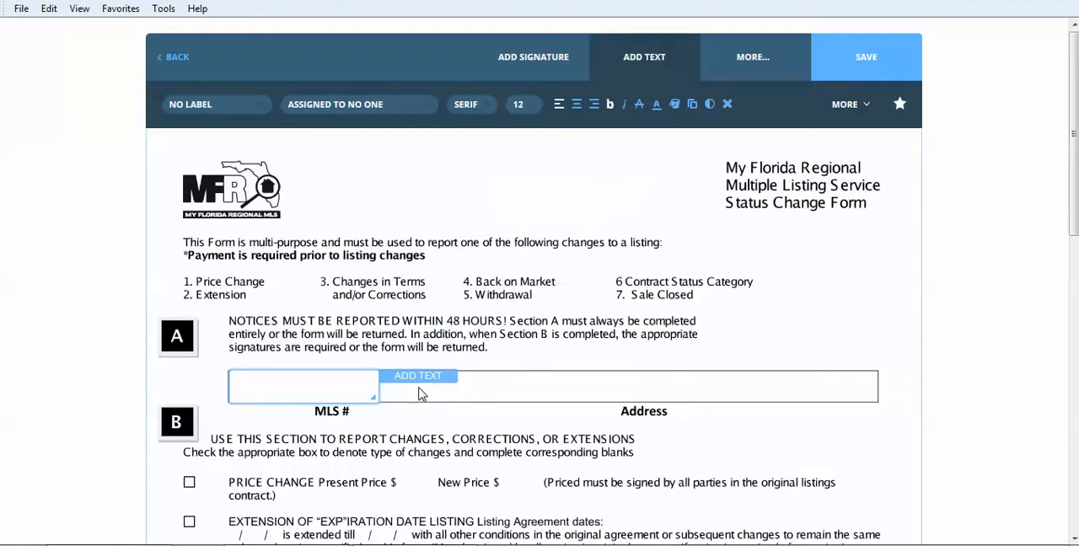
{"action": "left_click", "coordinate": [421, 394]}
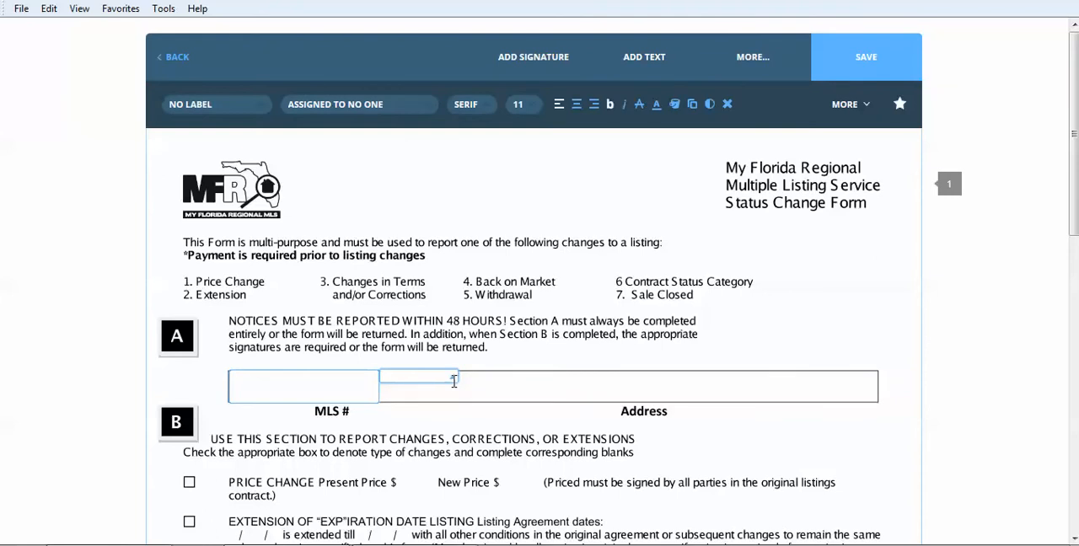
{"action": "left_click_drag", "start_coordinate": [454, 381], "coordinate": [878, 398]}
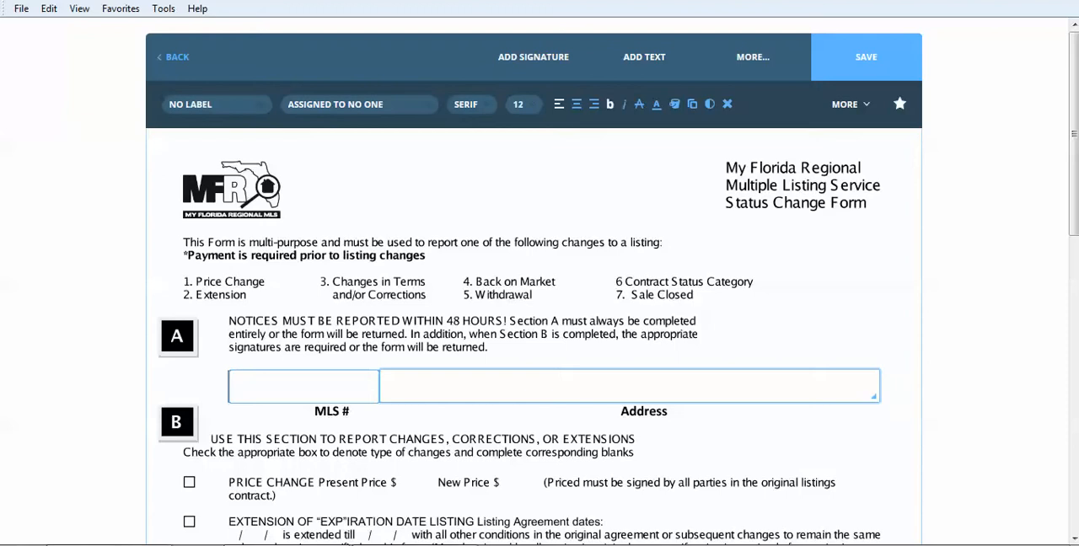
Place checkbox fields over the Price Change and Extension boxes in section B of the form
{"action": "left_click_drag", "start_coordinate": [1077, 184], "coordinate": [1077, 278]}
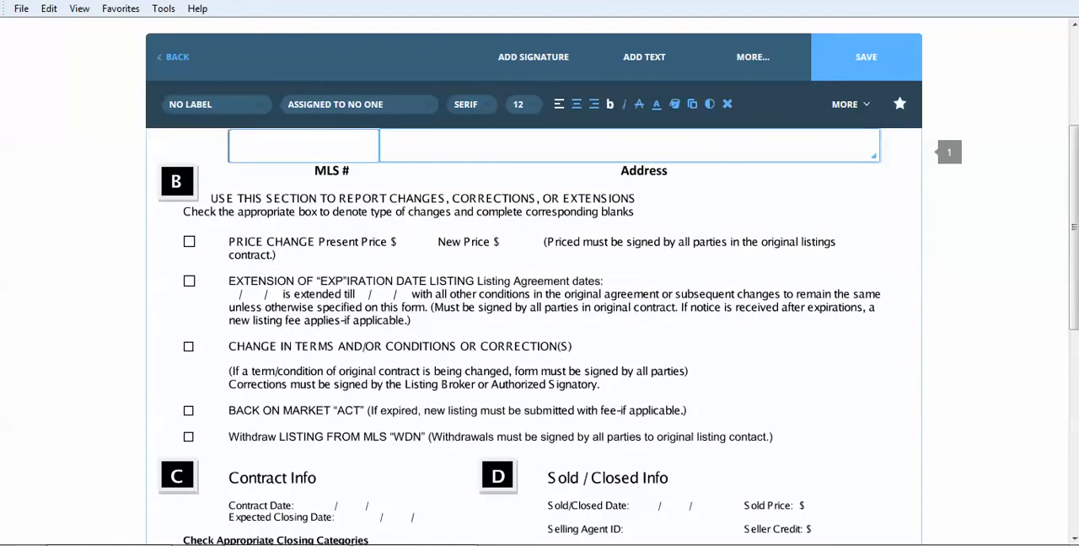
{"action": "left_click", "coordinate": [752, 69]}
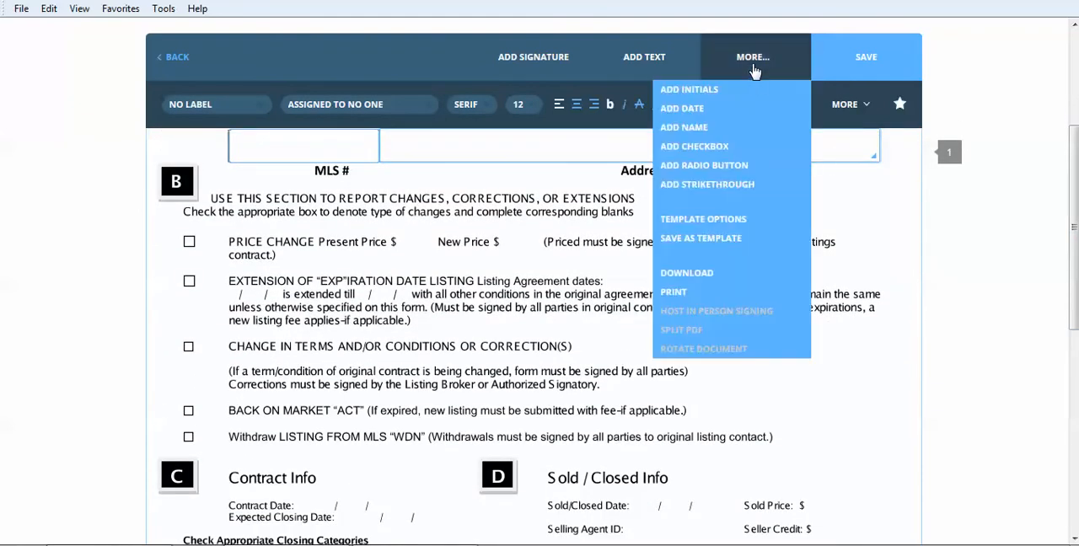
{"action": "left_click", "coordinate": [723, 148]}
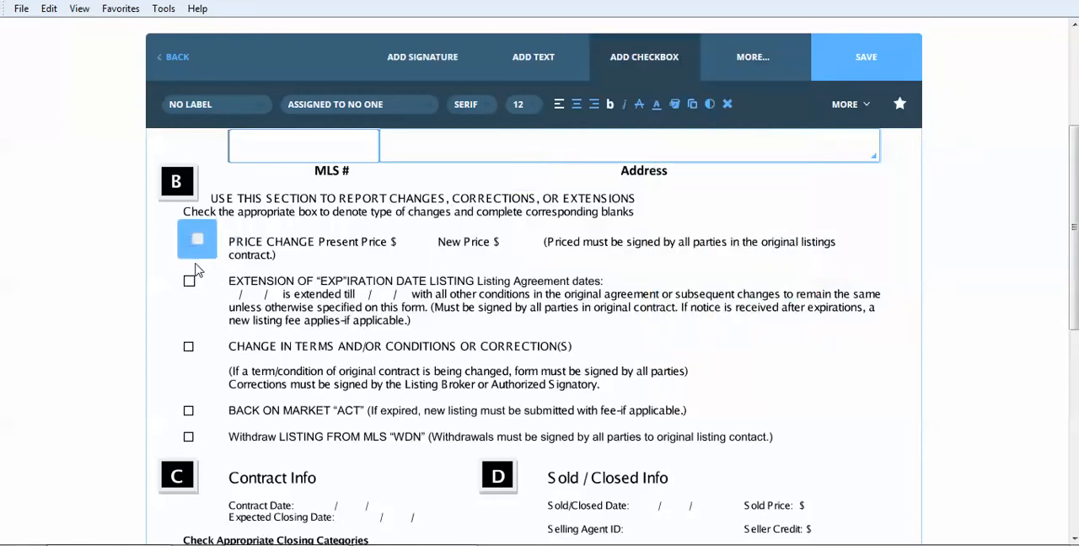
{"action": "left_click", "coordinate": [191, 272]}
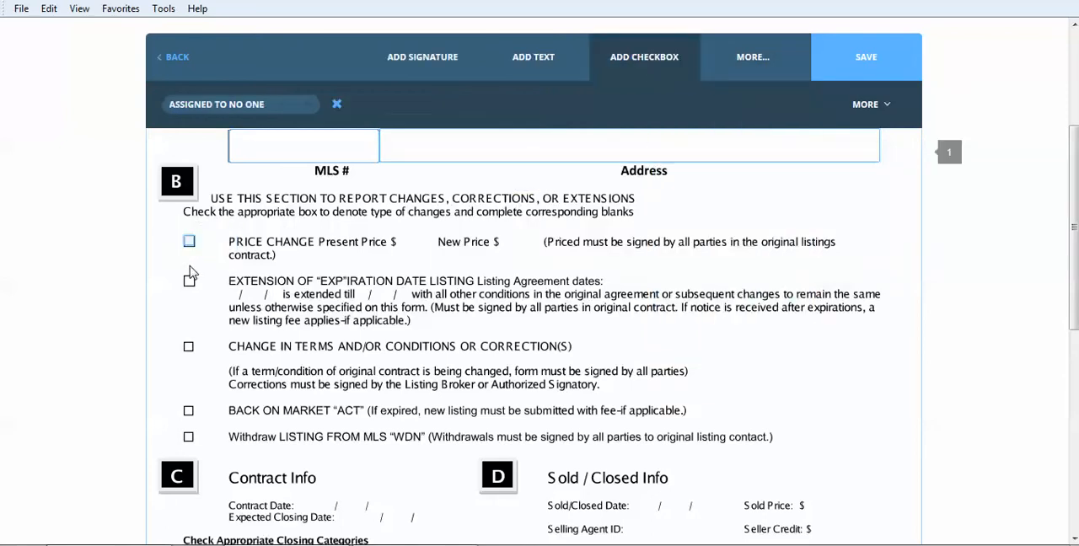
{"action": "left_click", "coordinate": [753, 59]}
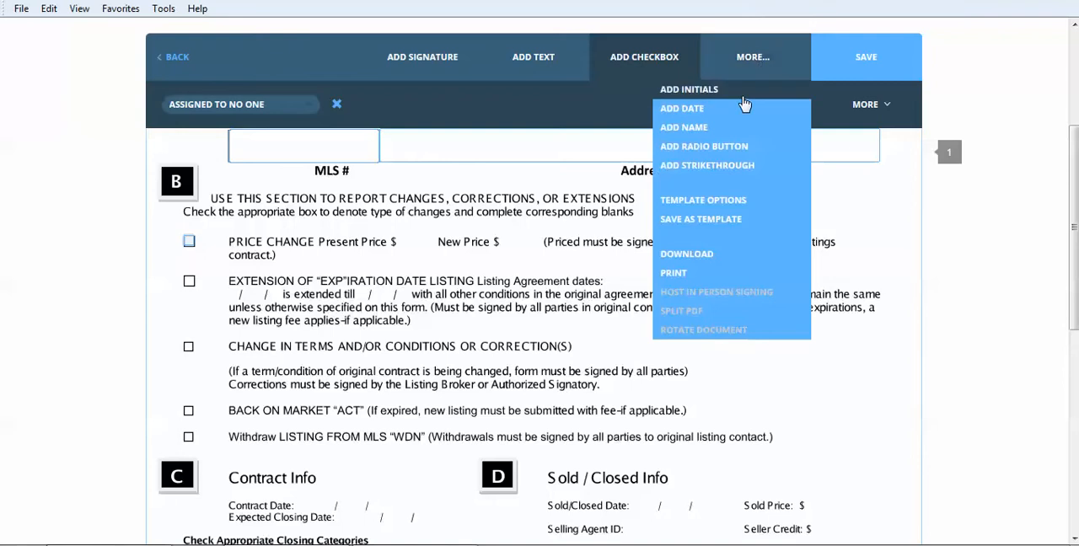
{"action": "left_click", "coordinate": [717, 146]}
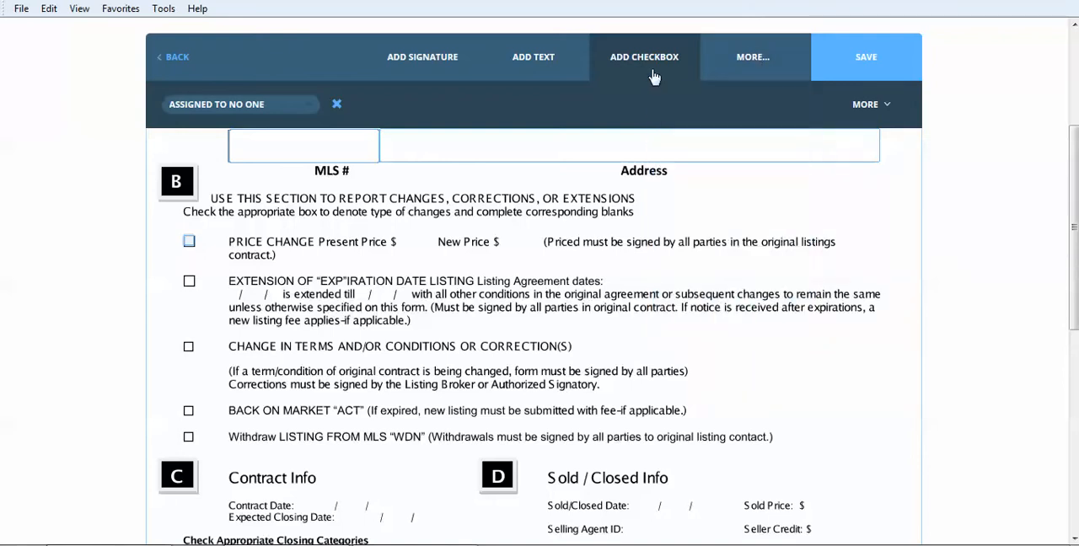
{"action": "left_click", "coordinate": [190, 311]}
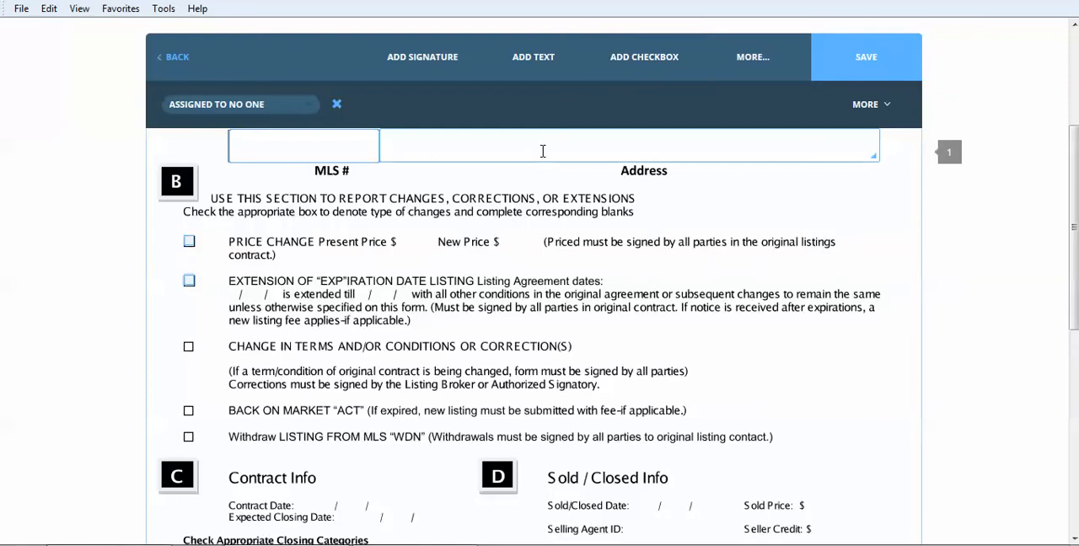
Place multiple checkbox fields in section B over the Change in Terms, Back on Market and Withdraw Listing boxes
{"action": "left_click", "coordinate": [657, 61]}
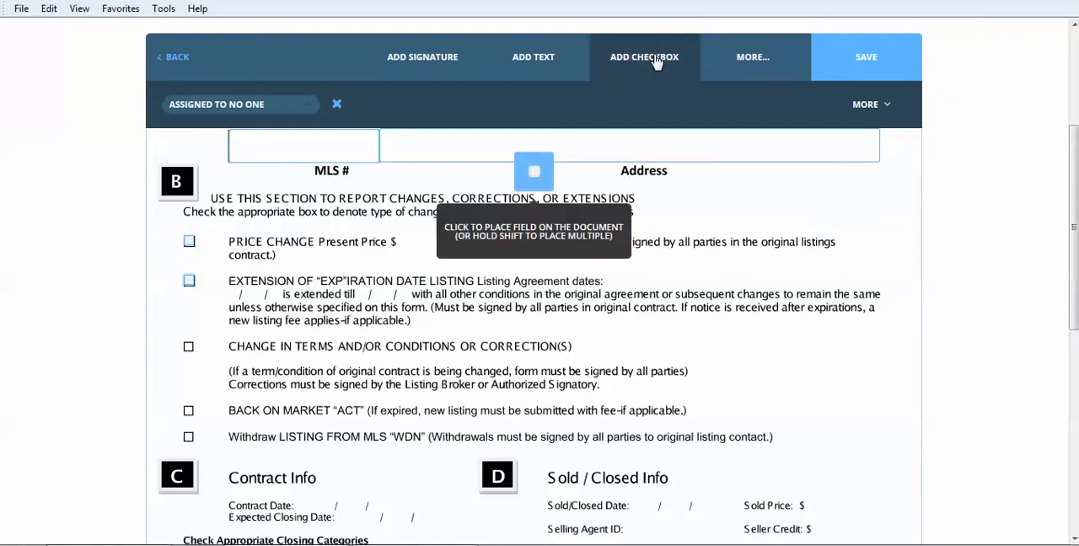
{"action": "left_click", "coordinate": [193, 343]}
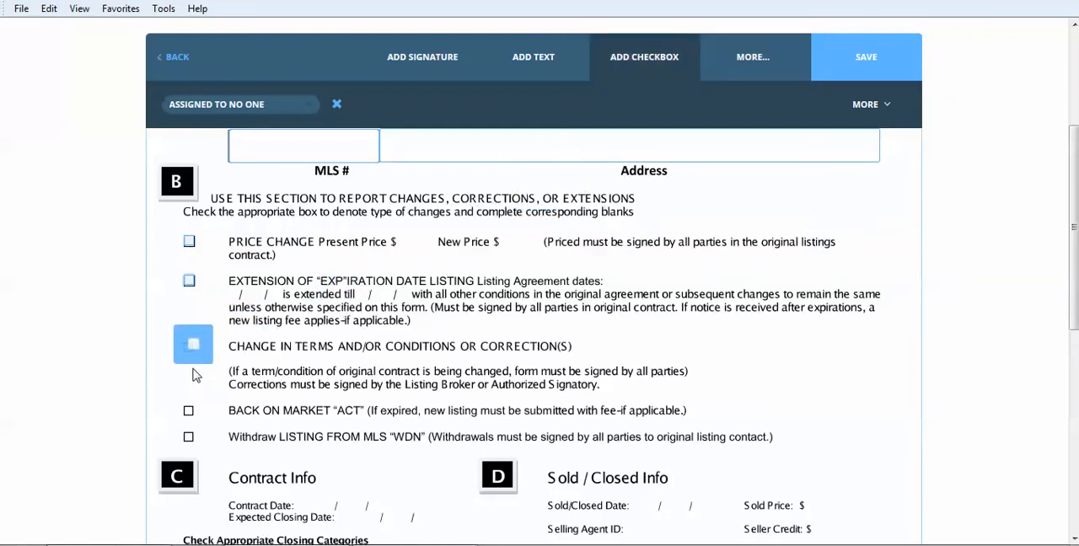
{"action": "left_click", "coordinate": [191, 378], "text": "shift"}
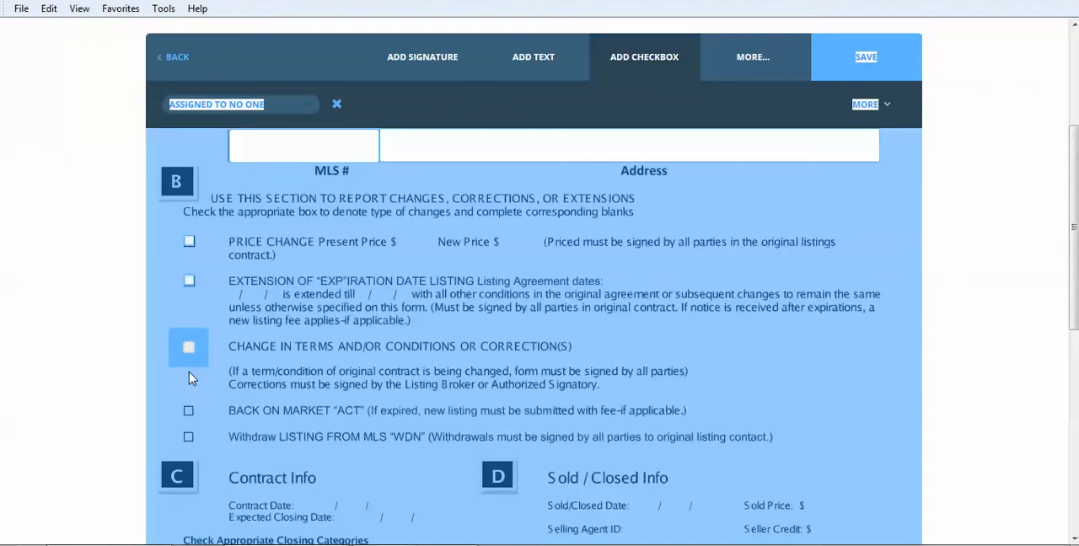
{"action": "left_click", "coordinate": [189, 443]}
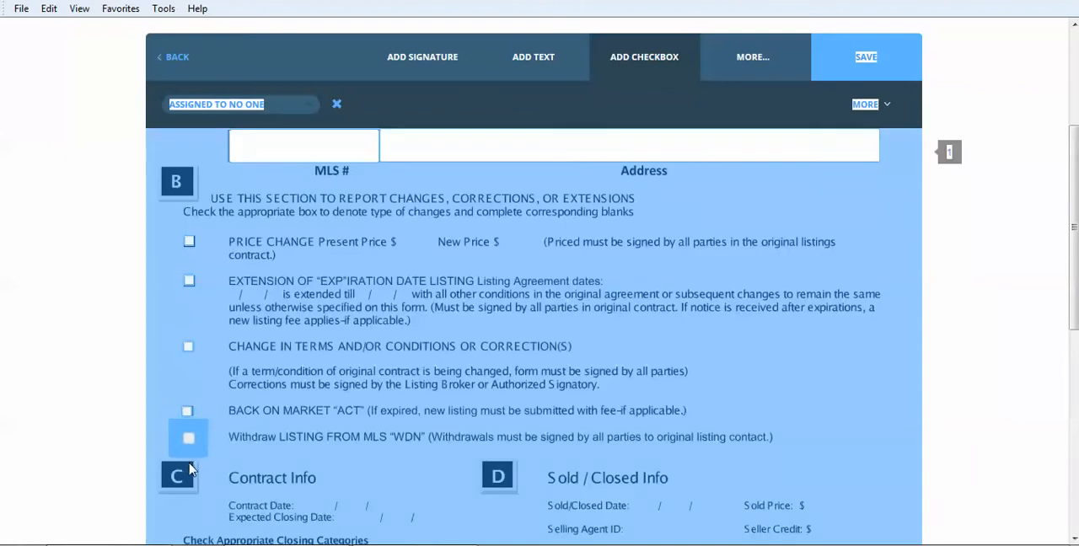
{"action": "left_click", "coordinate": [191, 470]}
Place checkbox fields in section C over all seven closing category boxes, from BA Back-ups Requested to NC No Contingency
{"action": "left_click", "coordinate": [642, 66]}
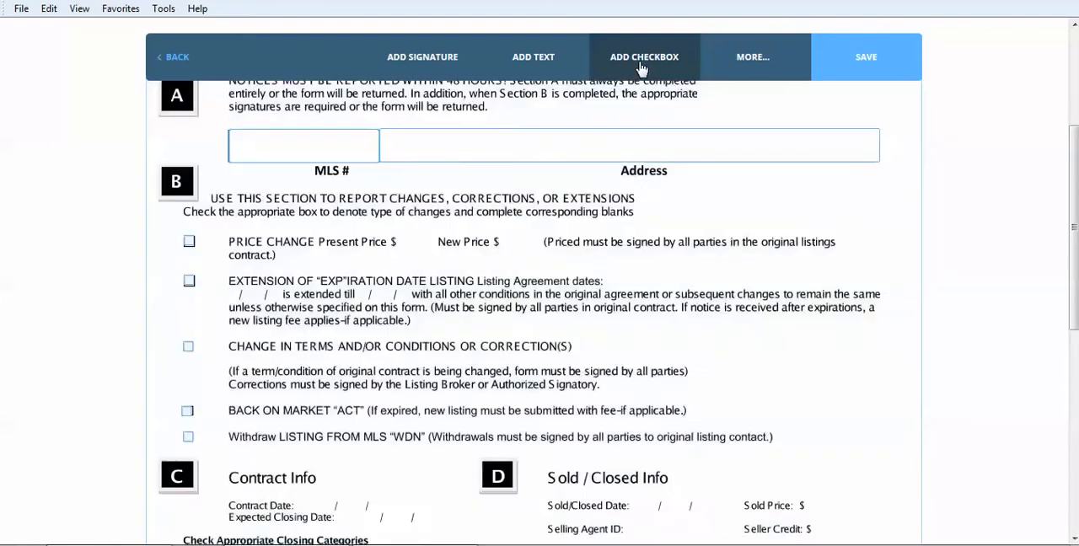
{"action": "left_click_drag", "start_coordinate": [1077, 188], "coordinate": [1077, 312]}
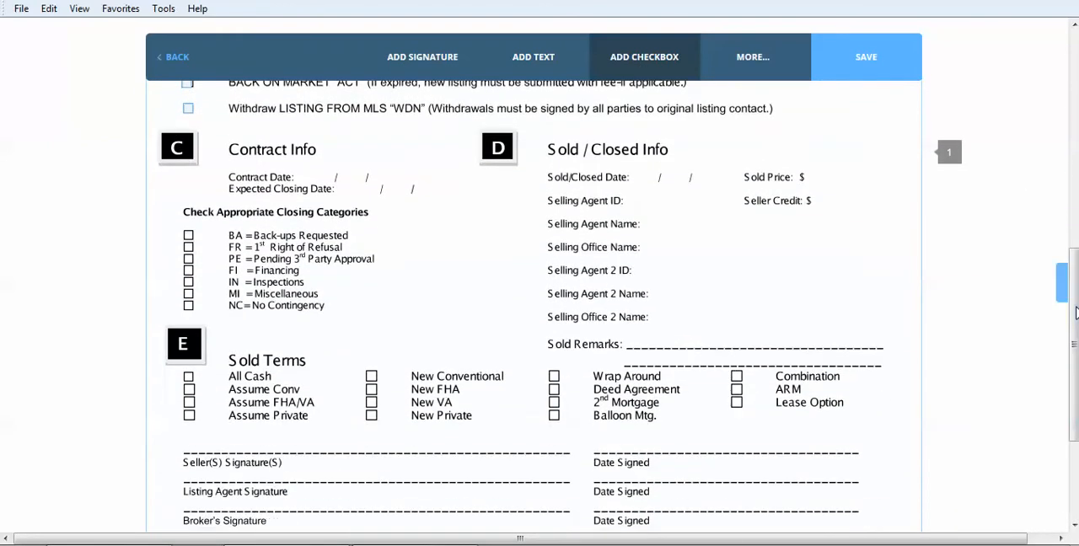
{"action": "left_click", "coordinate": [190, 265]}
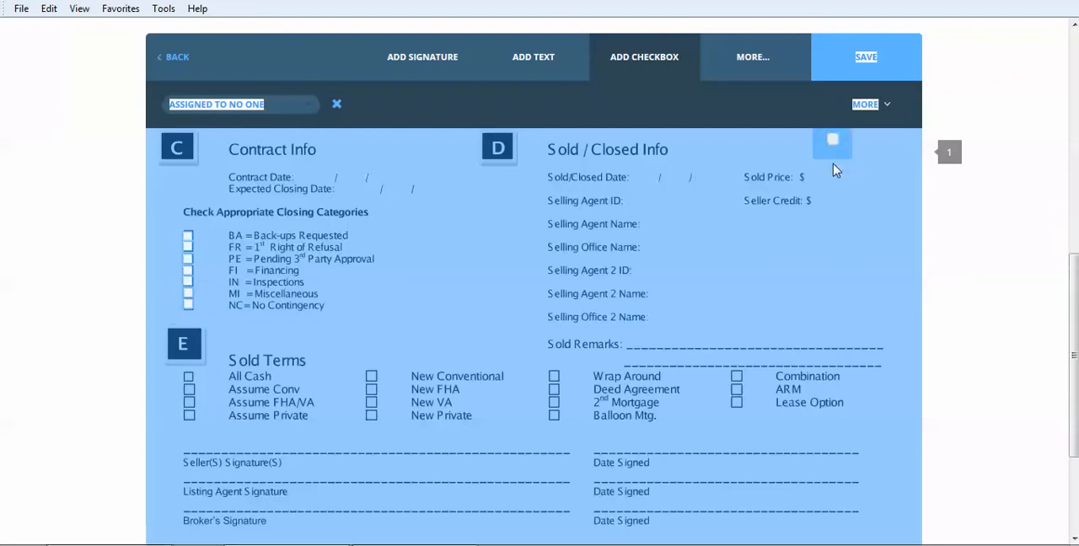
{"action": "left_click", "coordinate": [628, 61]}
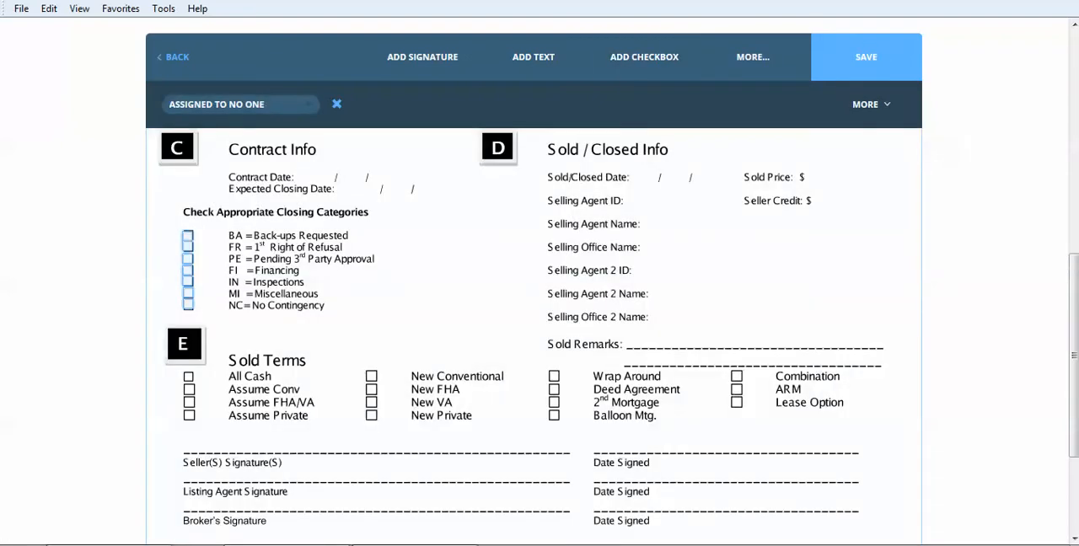
Nudge the Back on Market checkbox field in section B into line with its printed box
{"action": "left_click_drag", "start_coordinate": [1076, 308], "coordinate": [1076, 231]}
{"action": "left_click_drag", "start_coordinate": [1075, 277], "coordinate": [1075, 281]}
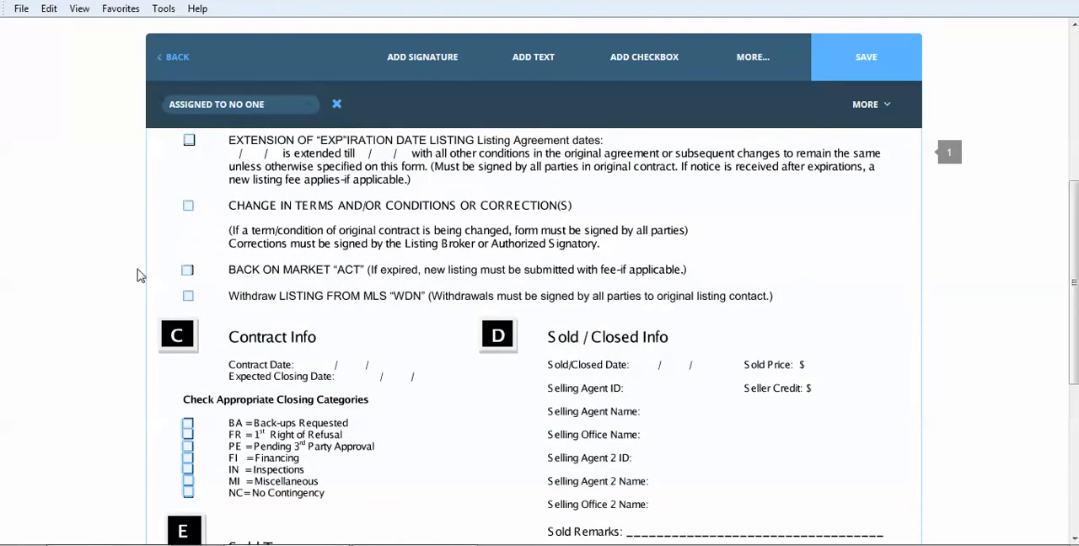
{"action": "left_click", "coordinate": [188, 269]}
{"action": "mouse_move", "coordinate": [188, 266]}
{"action": "left_mouse_down"}
{"action": "mouse_move", "coordinate": [210, 283]}
{"action": "mouse_move", "coordinate": [284, 237]}
{"action": "mouse_move", "coordinate": [194, 241]}
{"action": "mouse_move", "coordinate": [189, 270]}
{"action": "left_mouse_up"}
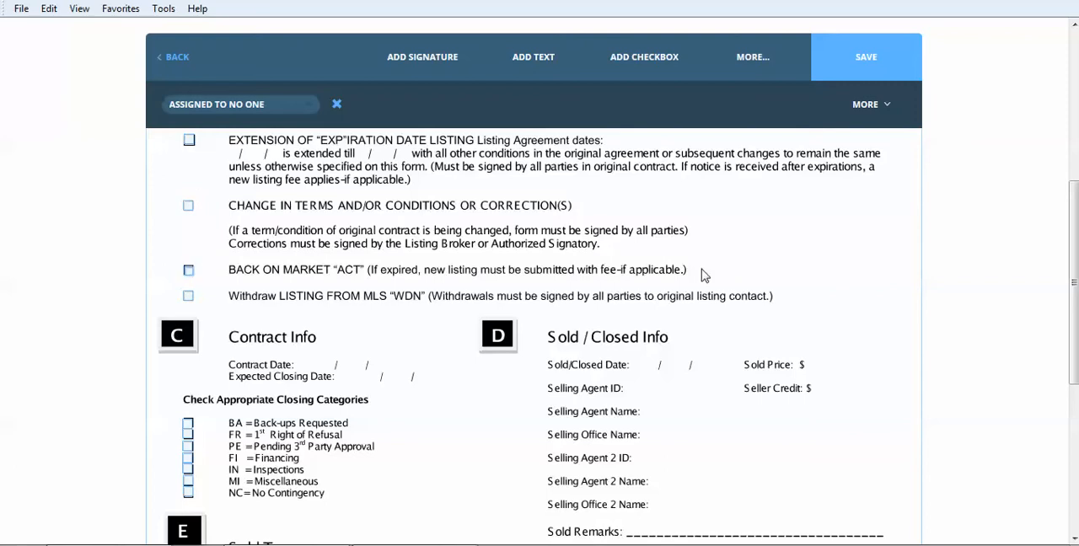
Add a date field over the Contract Date blank in section C
{"action": "left_click_drag", "start_coordinate": [1073, 196], "coordinate": [1051, 248]}
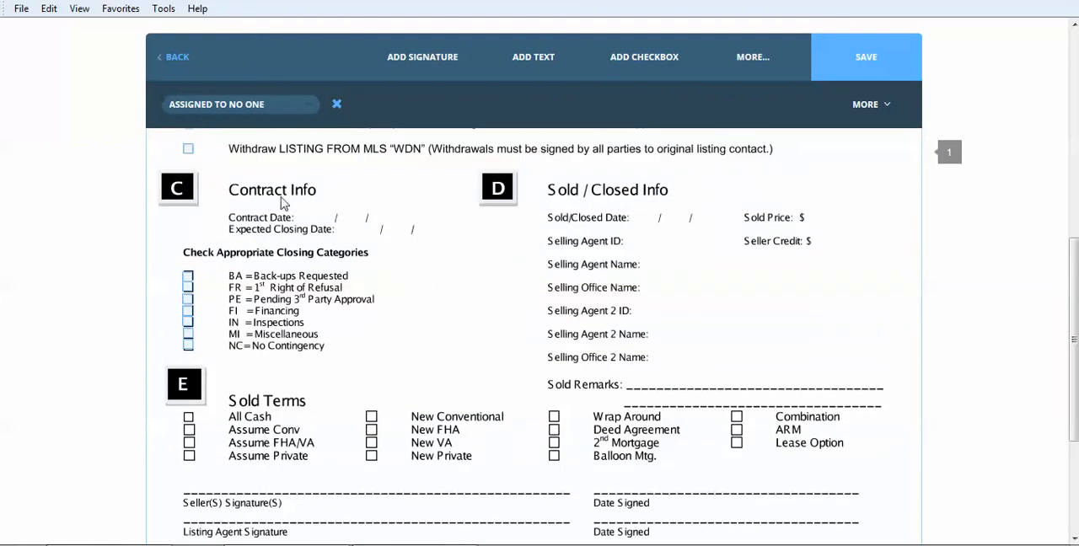
{"action": "left_click", "coordinate": [739, 57]}
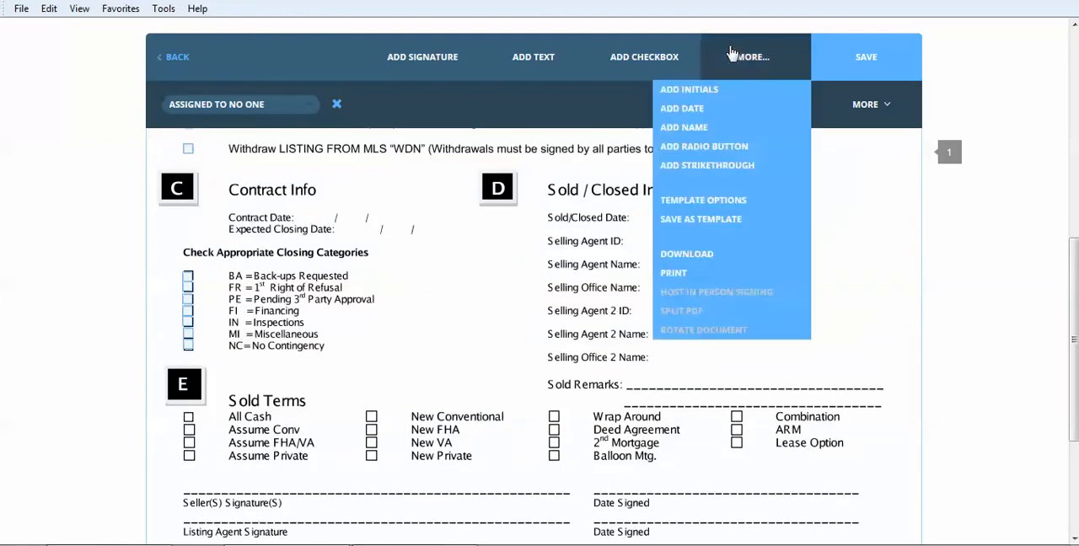
{"action": "left_click", "coordinate": [737, 115]}
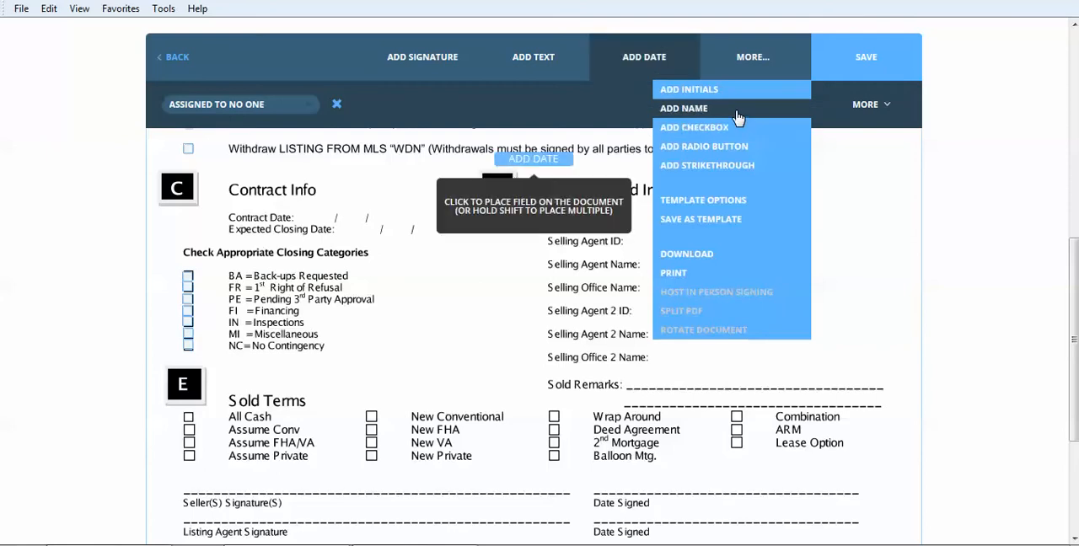
{"action": "left_click", "coordinate": [340, 235]}
Add a signature field at the start of the Seller(s) Signature line and shrink it to about half the line
{"action": "left_click", "coordinate": [446, 53]}
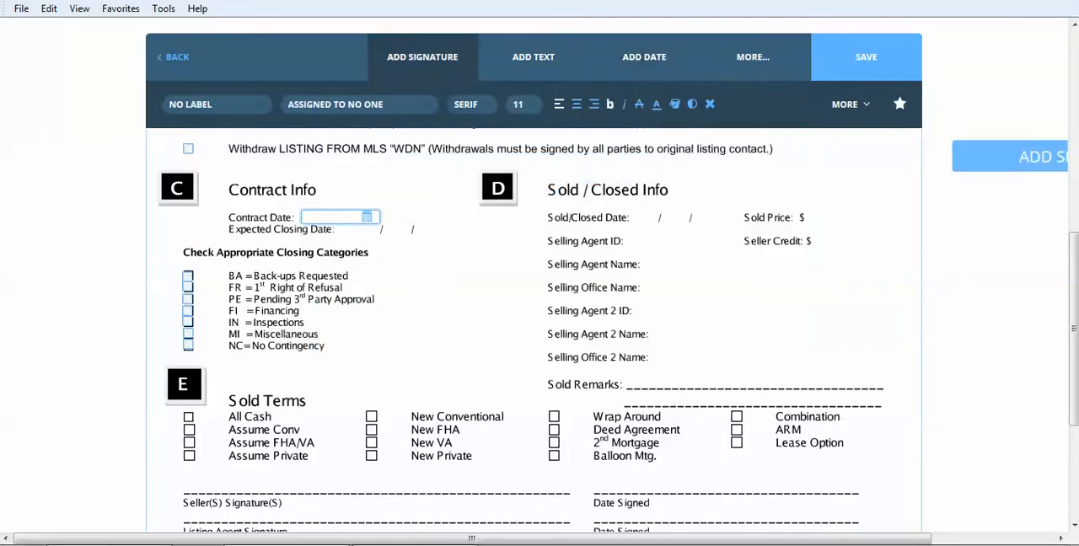
{"action": "left_click_drag", "start_coordinate": [1074, 285], "coordinate": [1074, 376]}
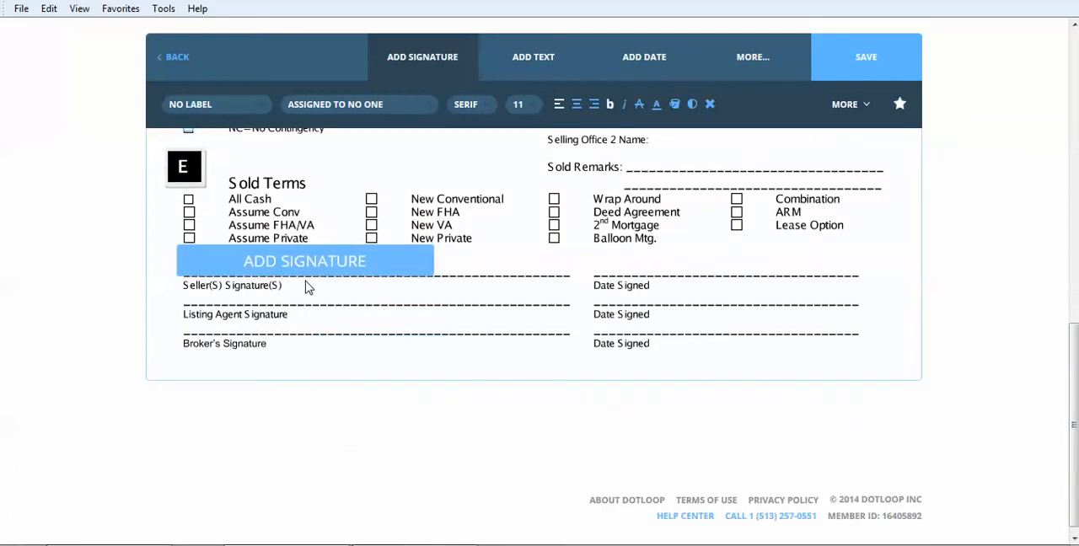
{"action": "left_click", "coordinate": [306, 288]}
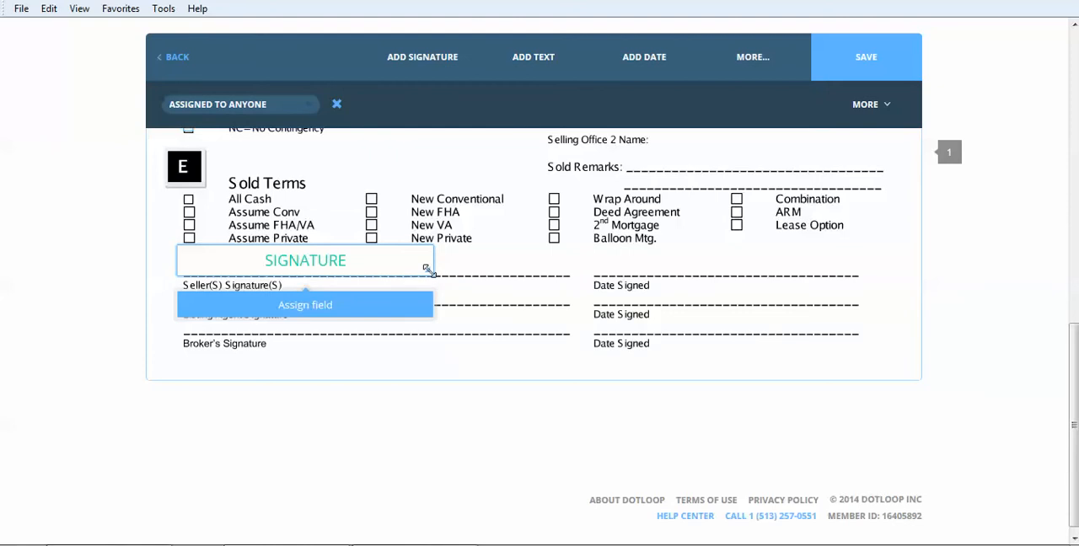
{"action": "mouse_move", "coordinate": [427, 267]}
{"action": "left_mouse_down"}
{"action": "mouse_move", "coordinate": [349, 273]}
{"action": "mouse_move", "coordinate": [349, 260]}
{"action": "mouse_move", "coordinate": [352, 272]}
{"action": "left_mouse_up"}
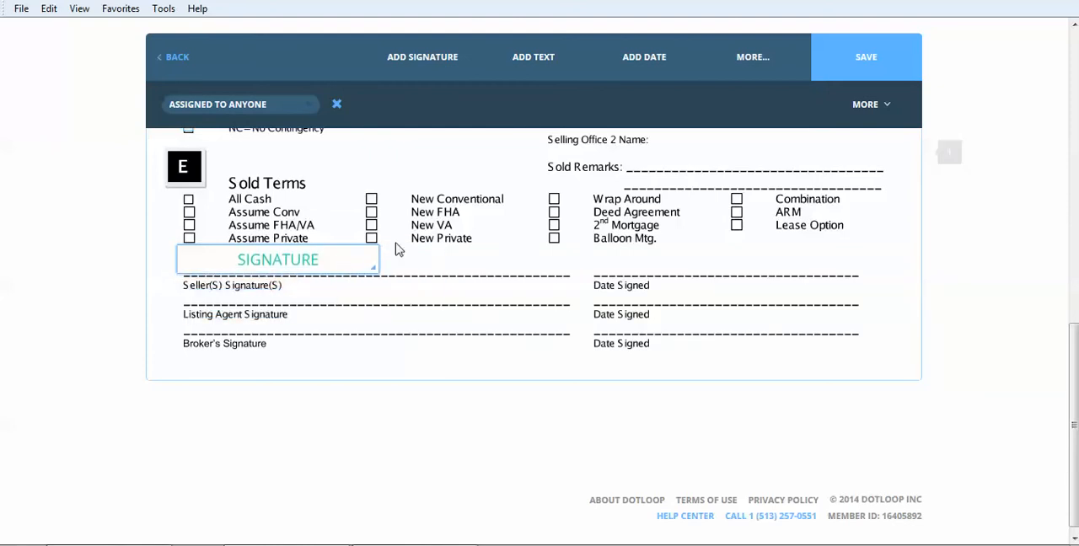
Add a second signature field beside the first on the Seller(s) Signature line and shrink it to a matching width
{"action": "left_click", "coordinate": [423, 56]}
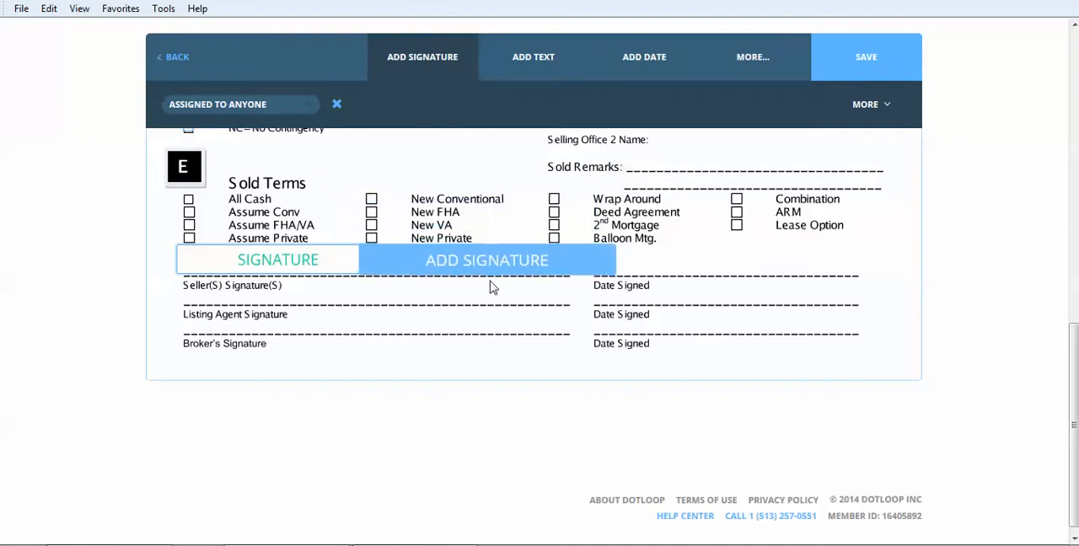
{"action": "left_click", "coordinate": [511, 284]}
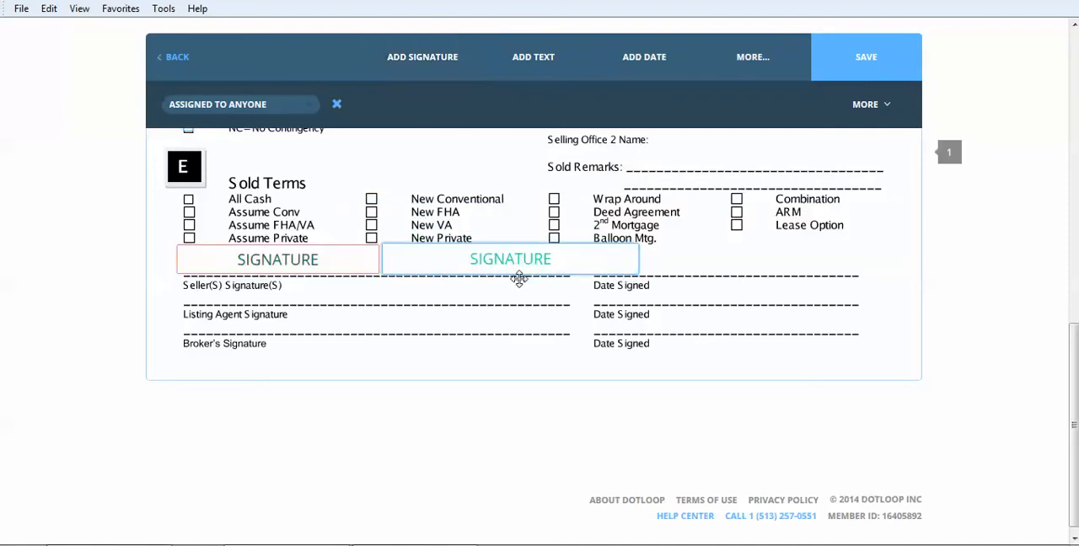
{"action": "left_click_drag", "start_coordinate": [614, 273], "coordinate": [580, 278]}
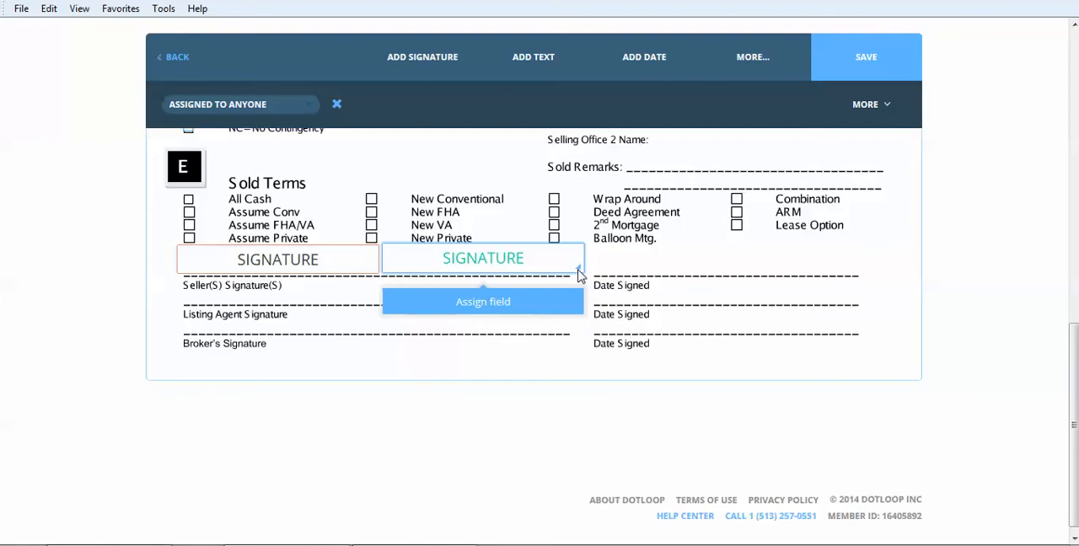
{"action": "scroll", "coordinate": [579, 275], "scroll_direction": "up", "scroll_amount": 1}
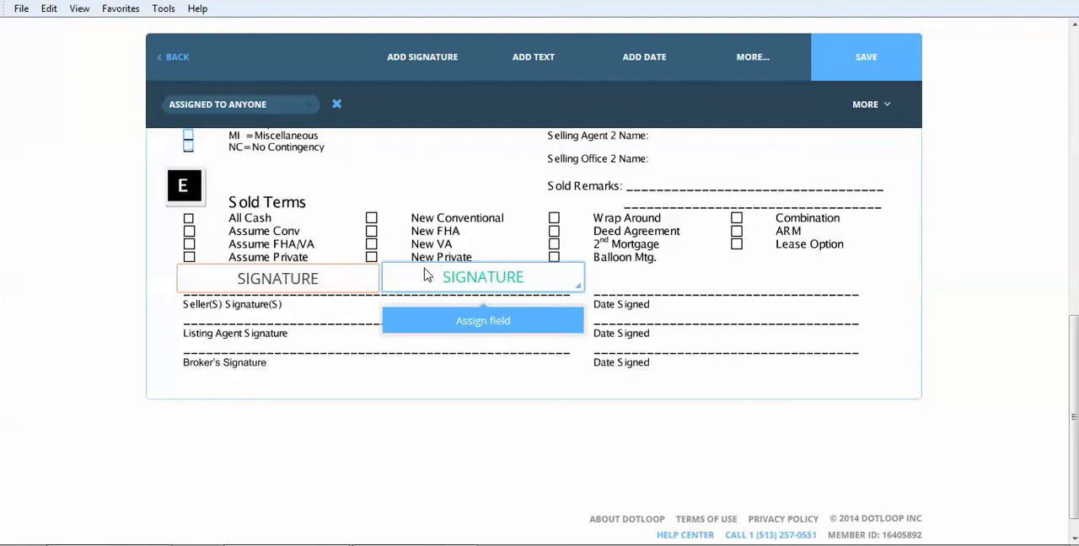
{"action": "left_click", "coordinate": [325, 285]}
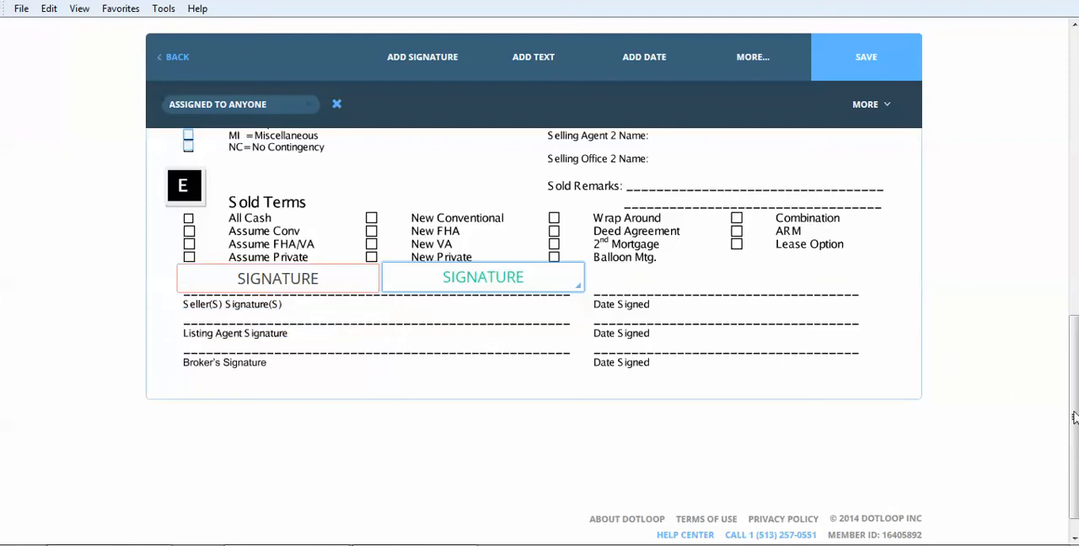
Save the interactive Change Form and return to its template folder
{"action": "left_click_drag", "start_coordinate": [1074, 417], "coordinate": [1074, 133]}
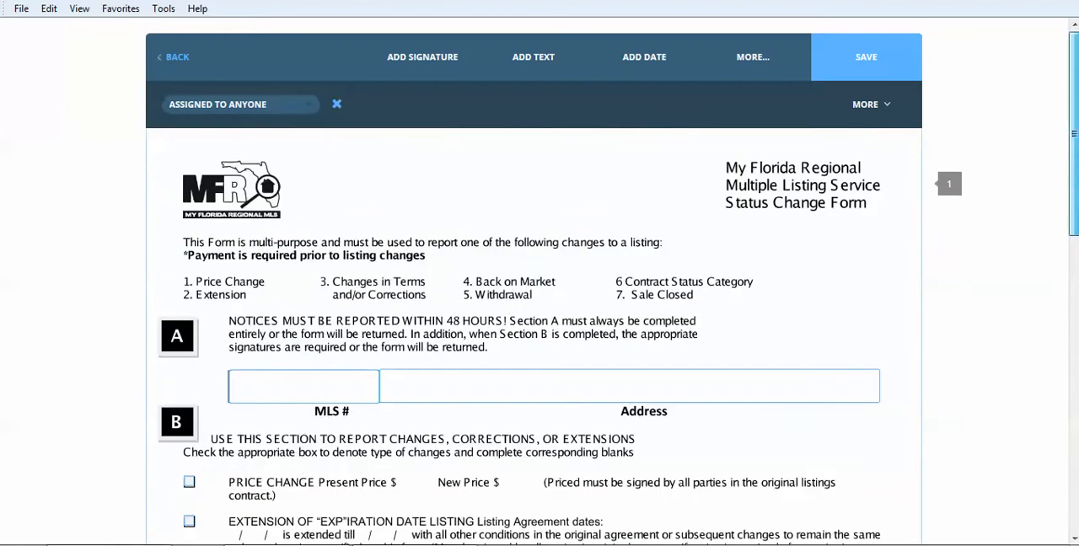
{"action": "left_click", "coordinate": [874, 69]}
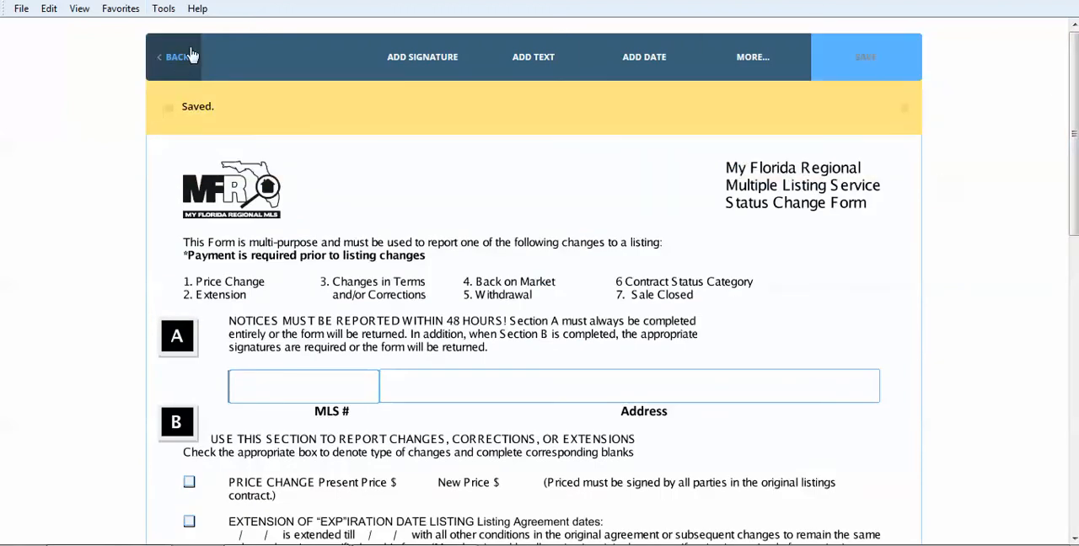
{"action": "left_click", "coordinate": [177, 59]}
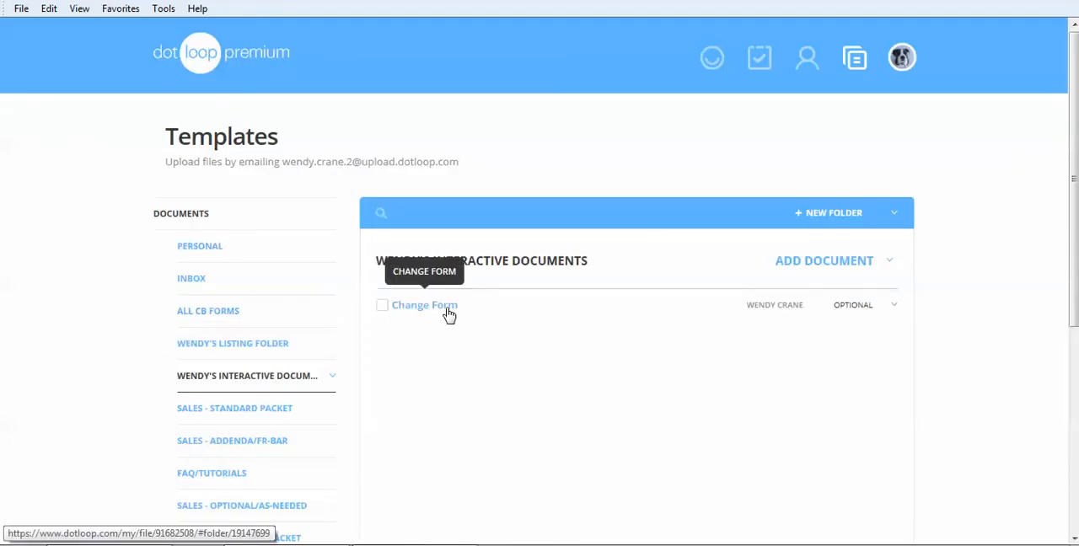
Open the first loop without a photo and add the Change Form to it from the interactive documents template folder
{"action": "left_click", "coordinate": [714, 57]}
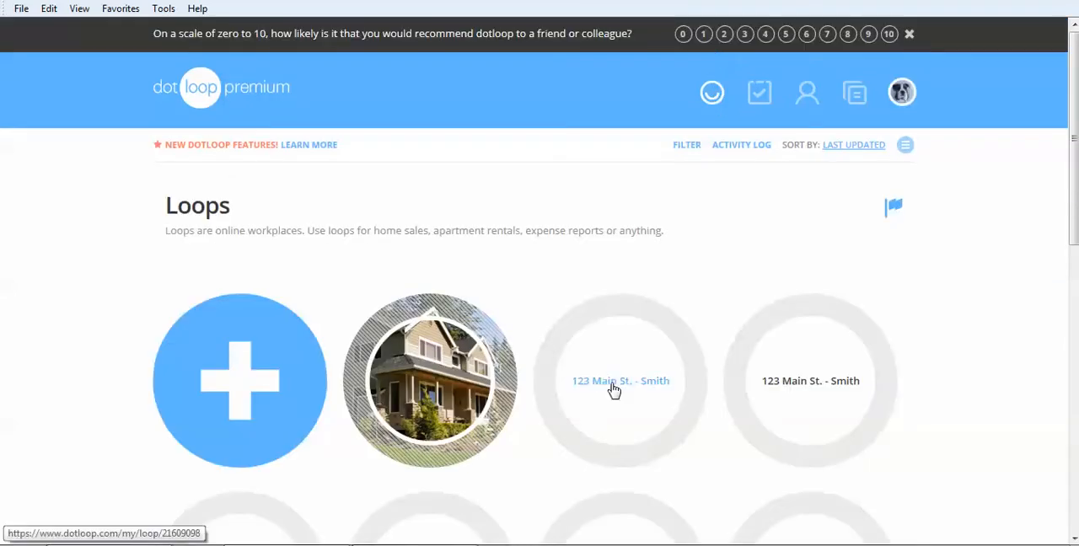
{"action": "left_click", "coordinate": [614, 390]}
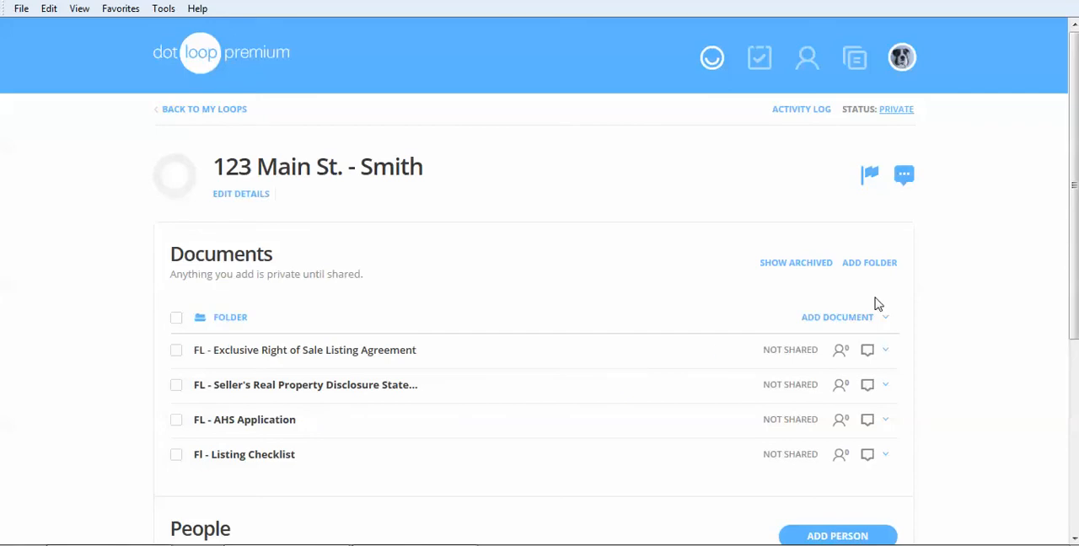
{"action": "left_click", "coordinate": [846, 323]}
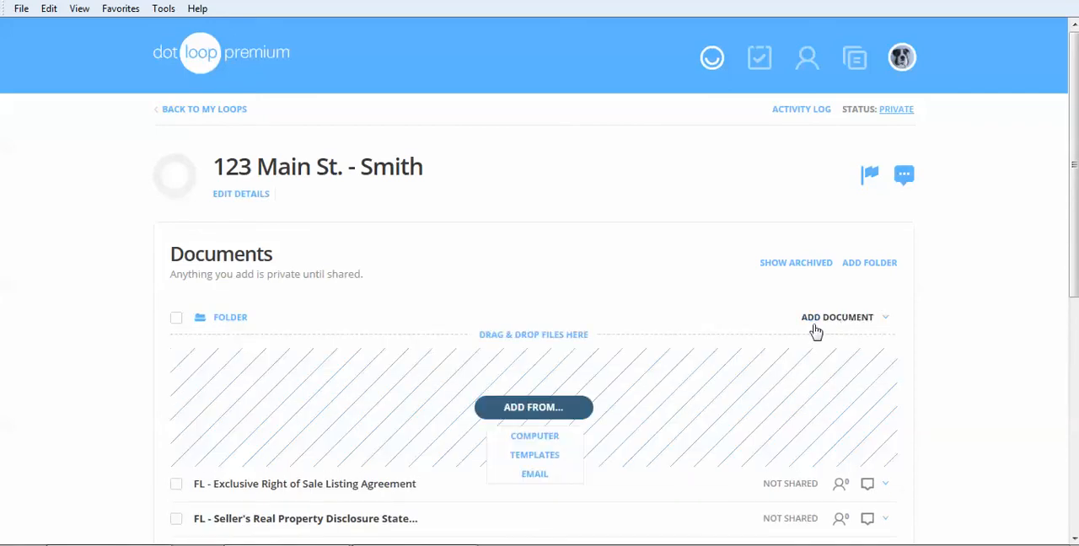
{"action": "left_click", "coordinate": [556, 459]}
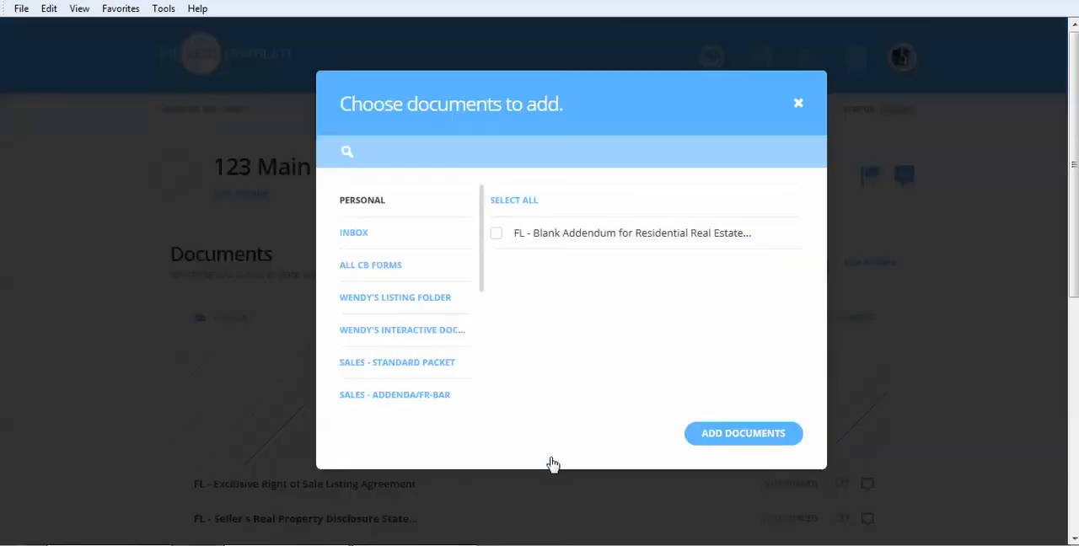
{"action": "left_click", "coordinate": [412, 333]}
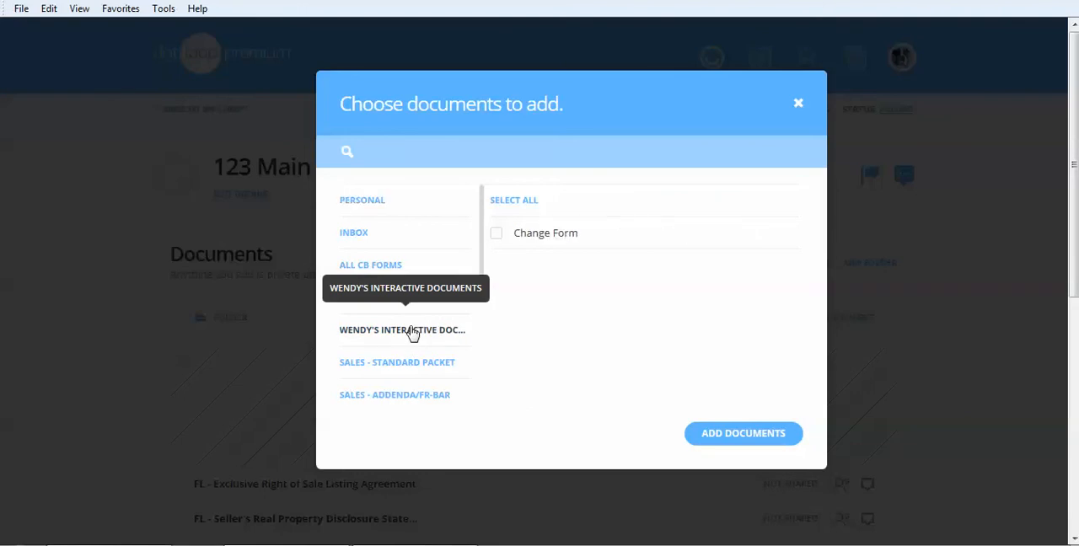
{"action": "left_click", "coordinate": [497, 234]}
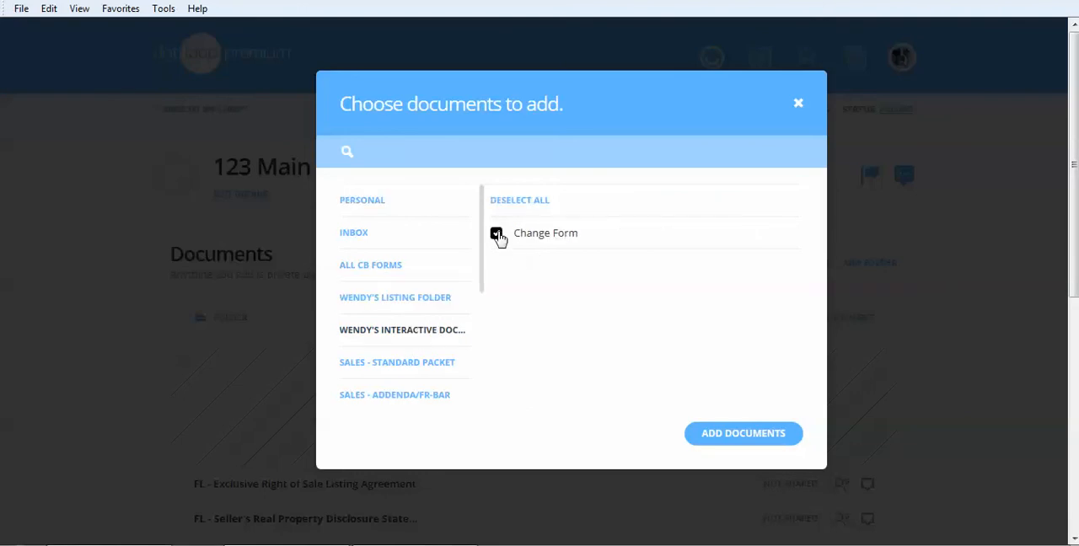
{"action": "left_click", "coordinate": [740, 438]}
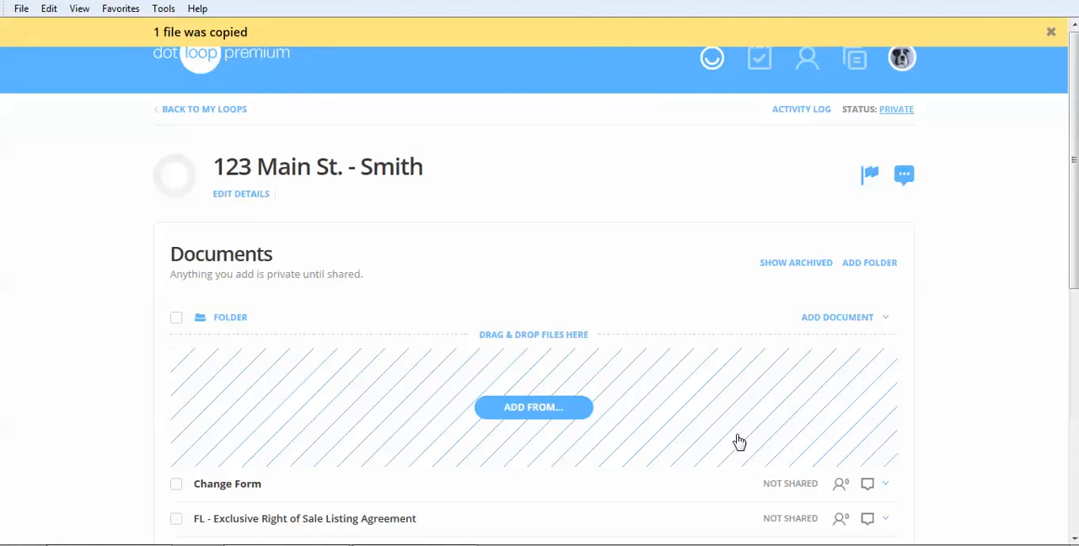
Open the loop's copy of the Change Form to examine its signature, text and checkbox fields, and return to the loop
{"action": "left_click_drag", "start_coordinate": [1073, 161], "coordinate": [1073, 251]}
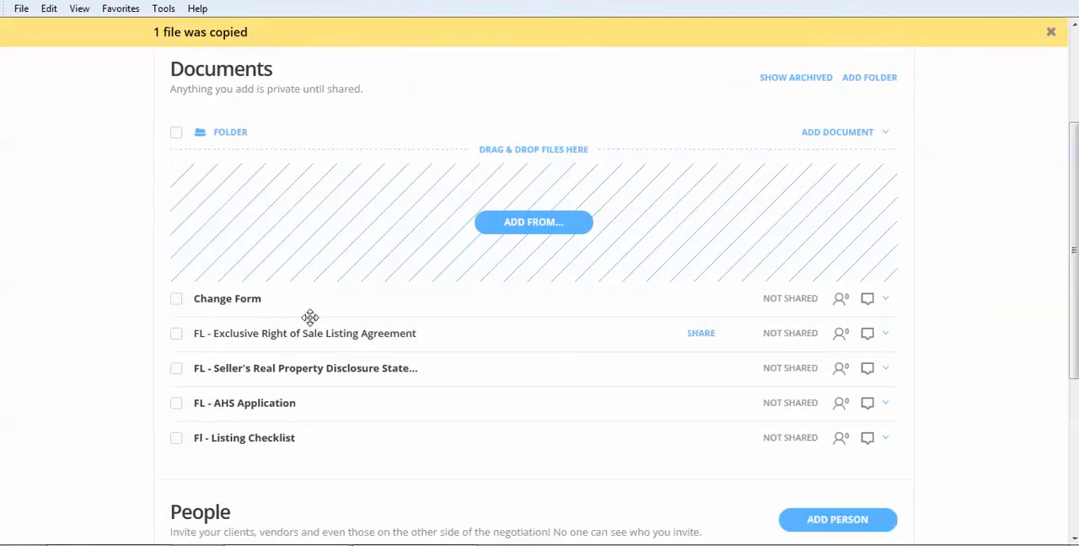
{"action": "left_click", "coordinate": [241, 304]}
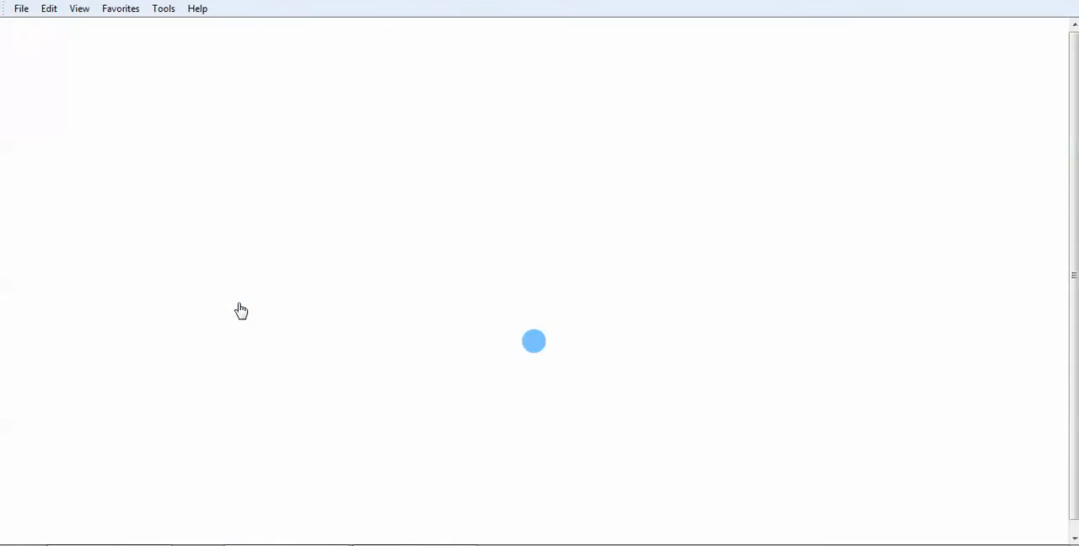
{"action": "left_click_drag", "start_coordinate": [1074, 132], "coordinate": [1074, 390]}
{"action": "left_click", "coordinate": [478, 339]}
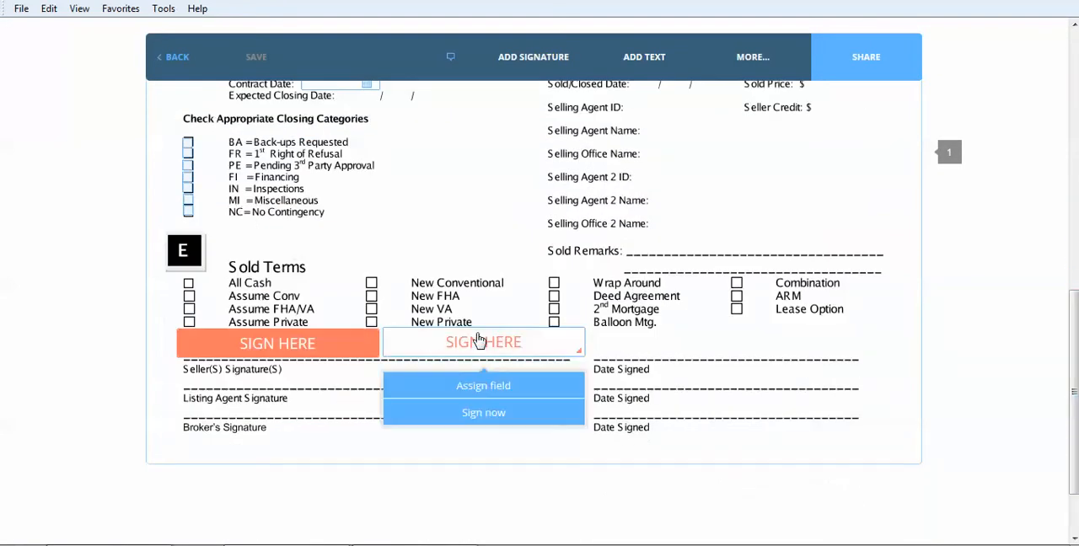
{"action": "left_click", "coordinate": [289, 344]}
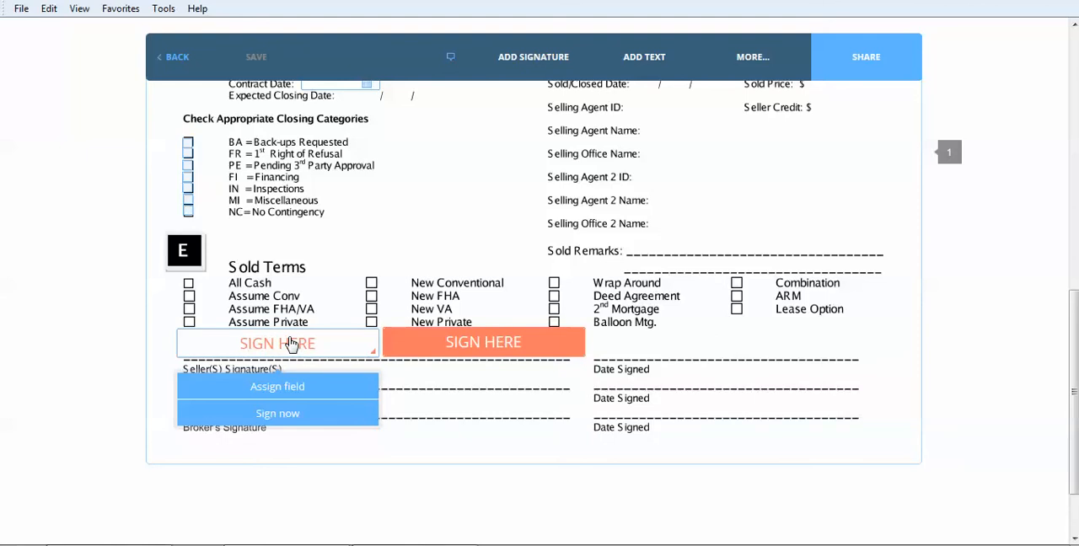
{"action": "left_click", "coordinate": [419, 349]}
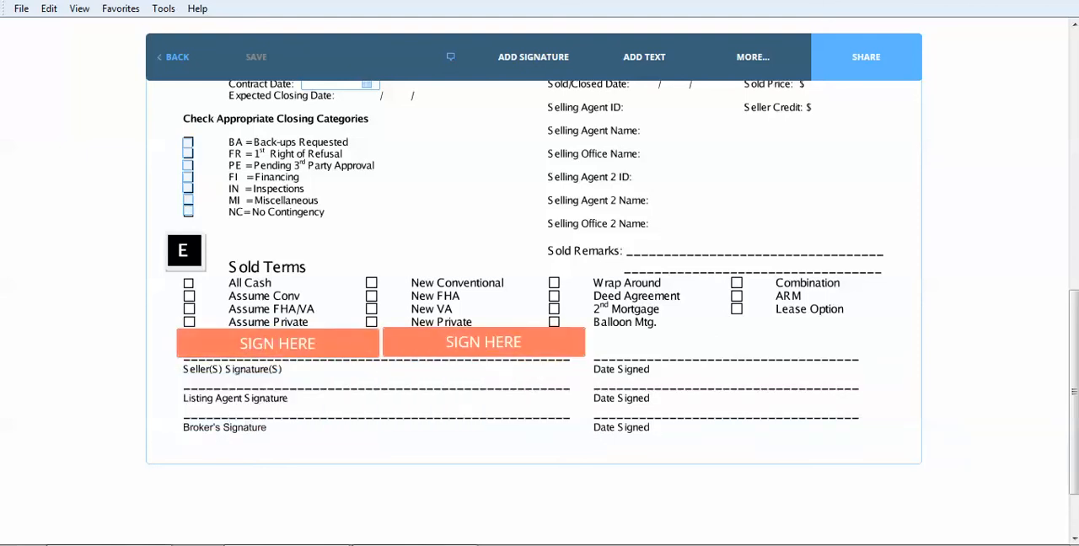
{"action": "scroll", "coordinate": [539, 310], "scroll_direction": "up", "scroll_amount": 8}
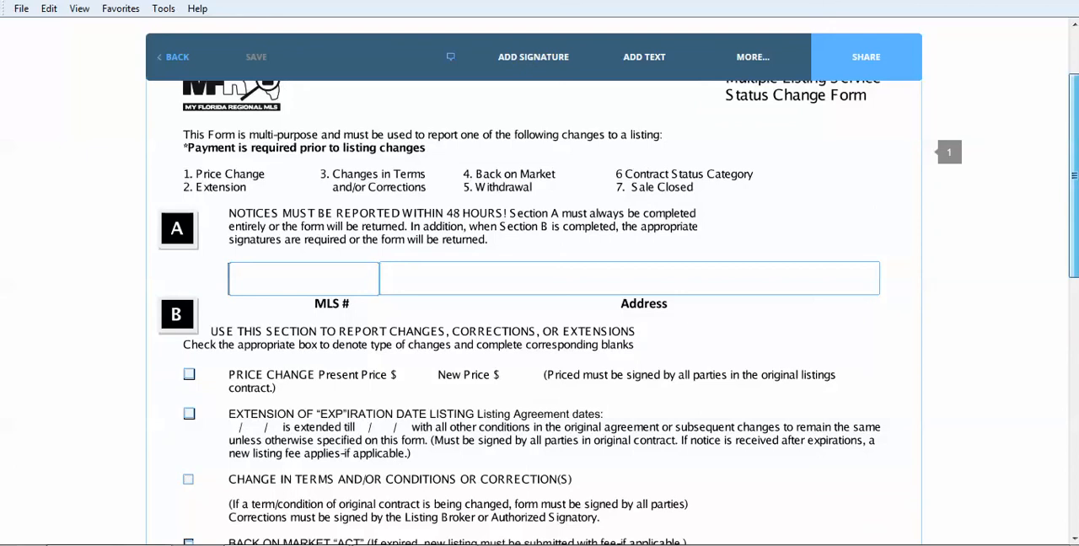
{"action": "scroll", "coordinate": [540, 309], "scroll_direction": "up", "scroll_amount": 2}
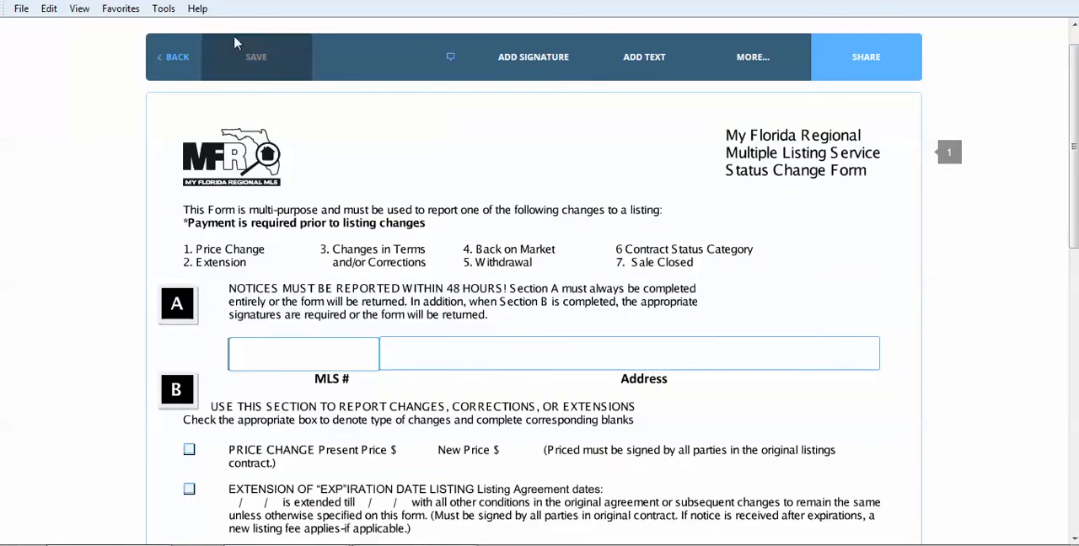
{"action": "left_click", "coordinate": [178, 59]}
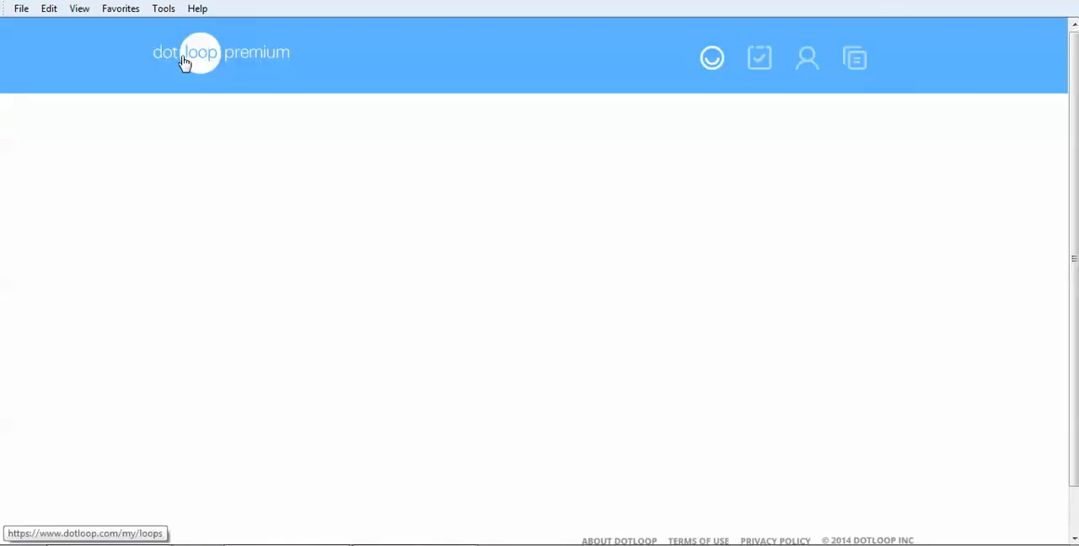